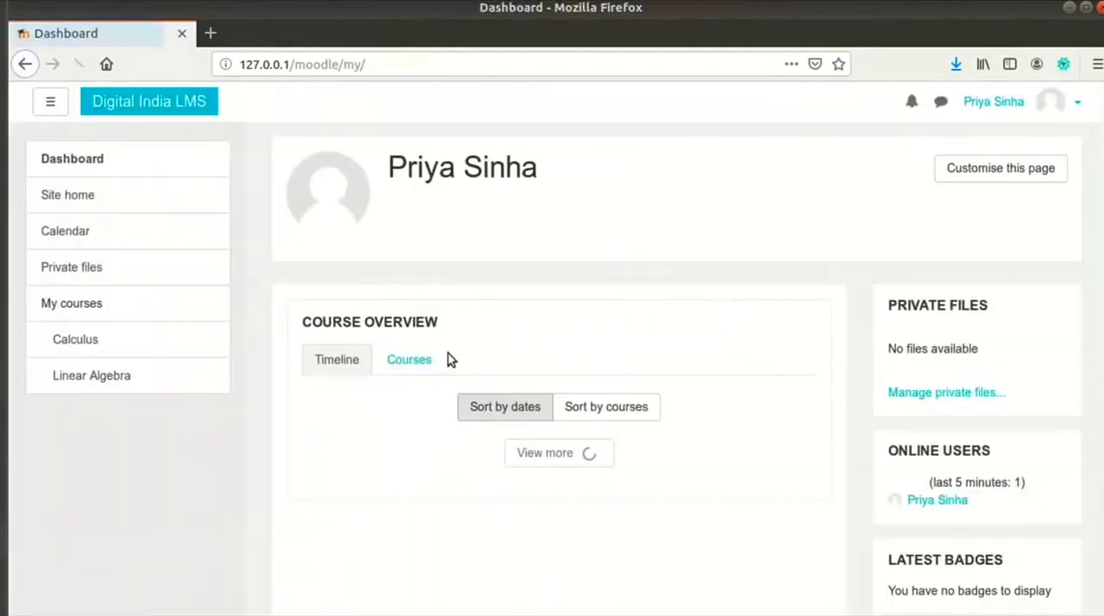
Step: Open the Calculus course and go to the first Quiz 1 - Evolutes and involutes under Basic Calculus
{"action": "left_click", "coordinate": [88, 343]}
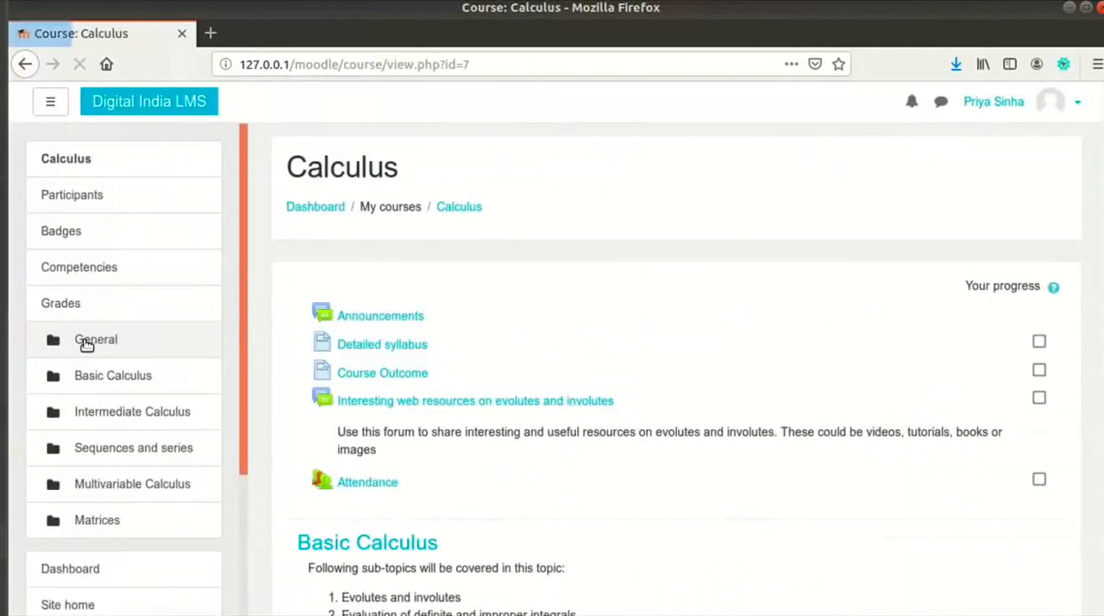
{"action": "scroll", "coordinate": [678, 398], "scroll_direction": "down", "scroll_amount": 5}
{"action": "scroll", "coordinate": [672, 427], "scroll_direction": "down", "scroll_amount": 2}
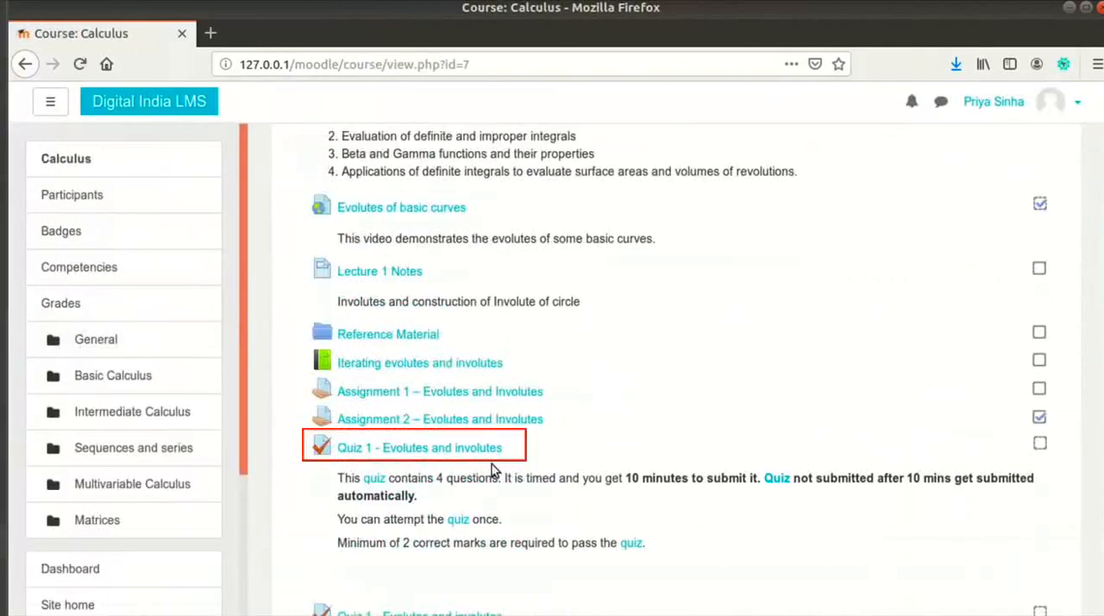
{"action": "left_click", "coordinate": [489, 450]}
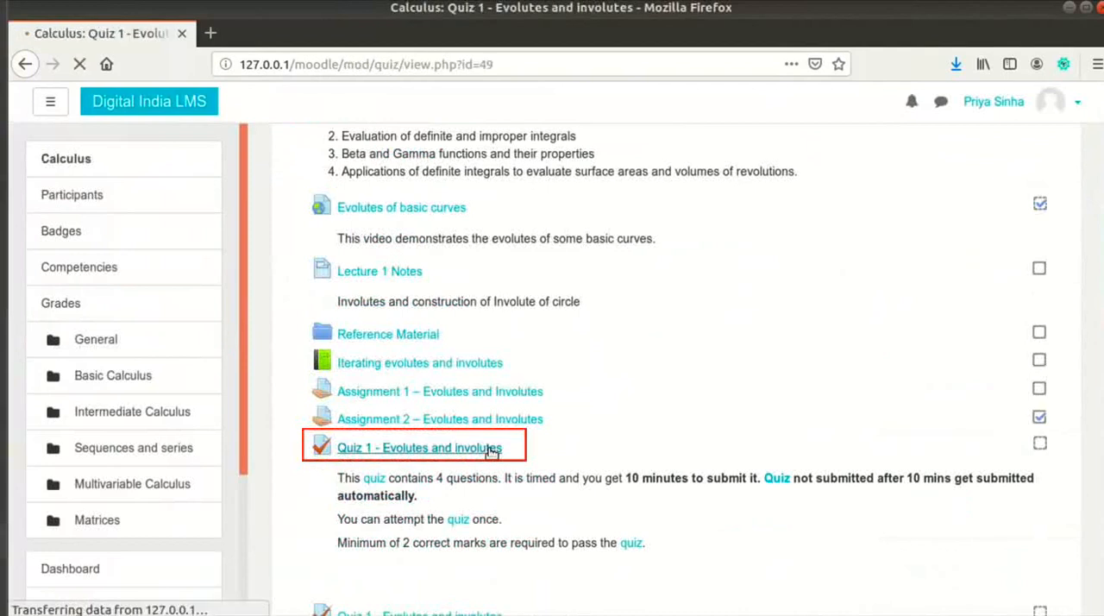
Step: Start a timed attempt of the quiz and confirm starting it
{"action": "scroll", "coordinate": [492, 455], "scroll_direction": "down", "scroll_amount": 5}
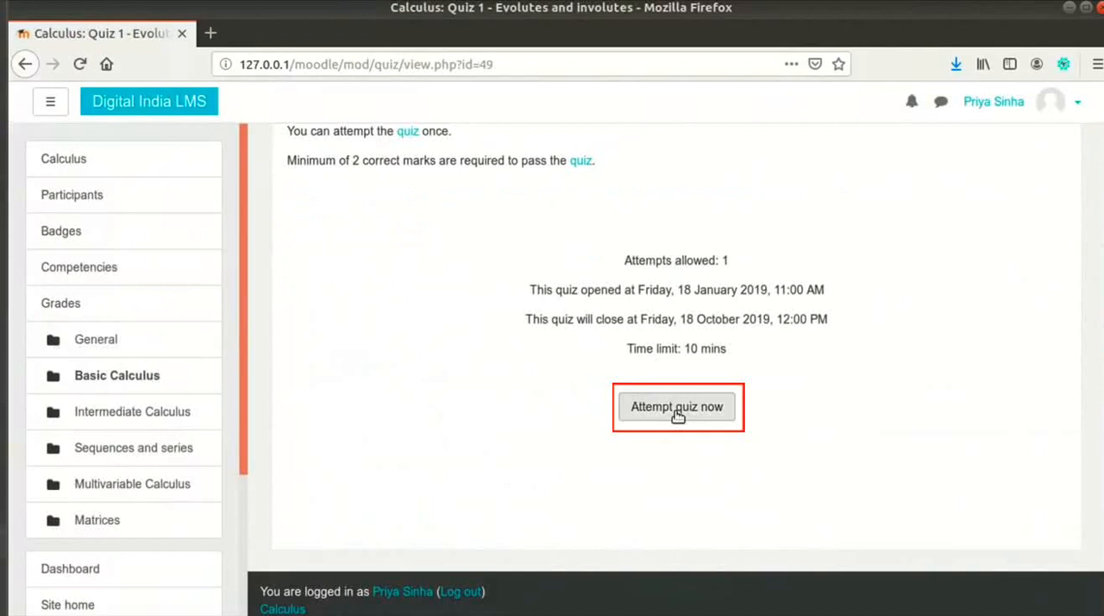
{"action": "left_click", "coordinate": [678, 414]}
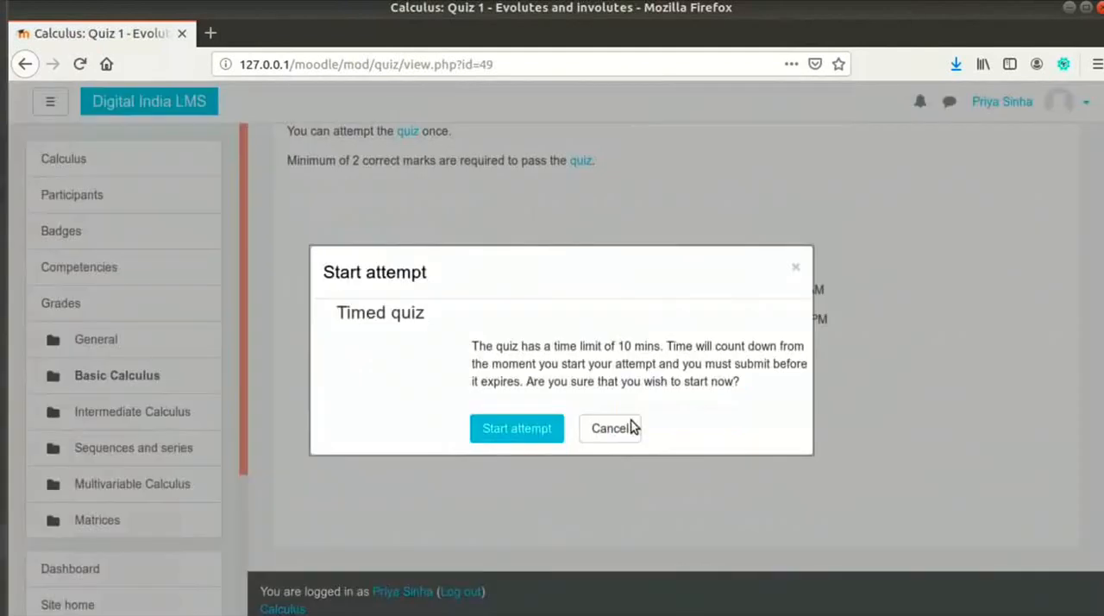
{"action": "left_click", "coordinate": [526, 429]}
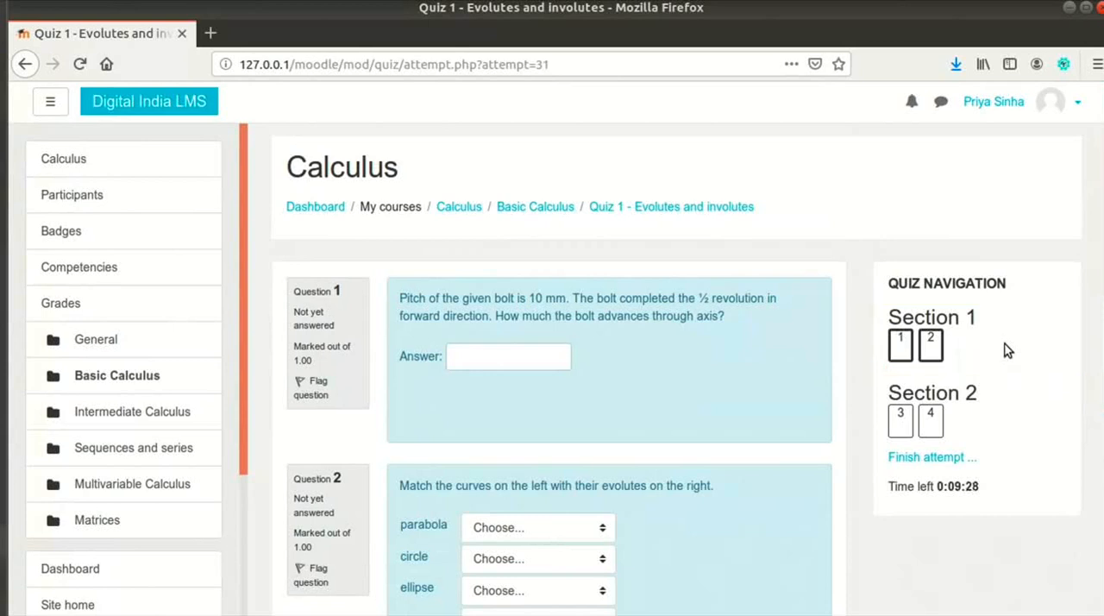
Step: Look over the questions on the first quiz page and answer Question 1 with "1 cm"
{"action": "scroll", "coordinate": [1007, 350], "scroll_direction": "down", "scroll_amount": 2}
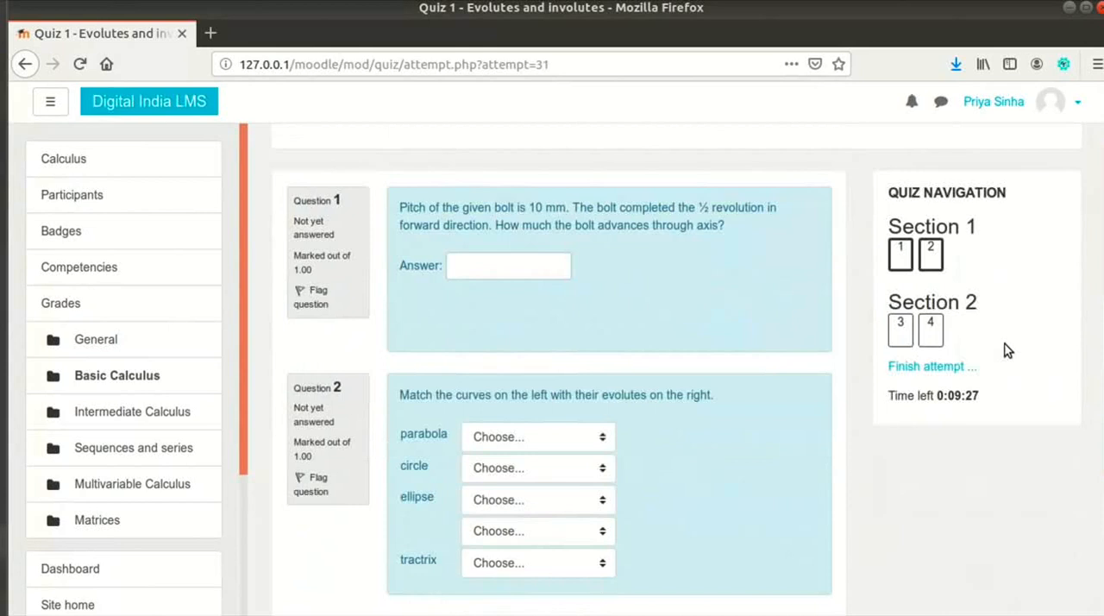
{"action": "scroll", "coordinate": [1007, 350], "scroll_direction": "down", "scroll_amount": 4}
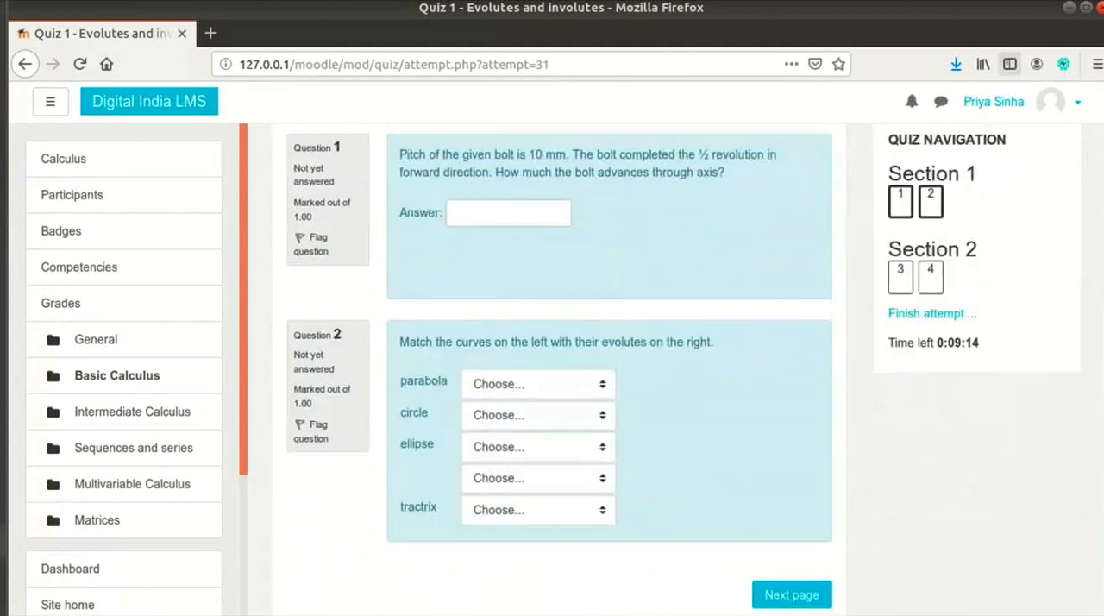
{"action": "left_click", "coordinate": [541, 266]}
{"action": "type", "text": "1 cm"}
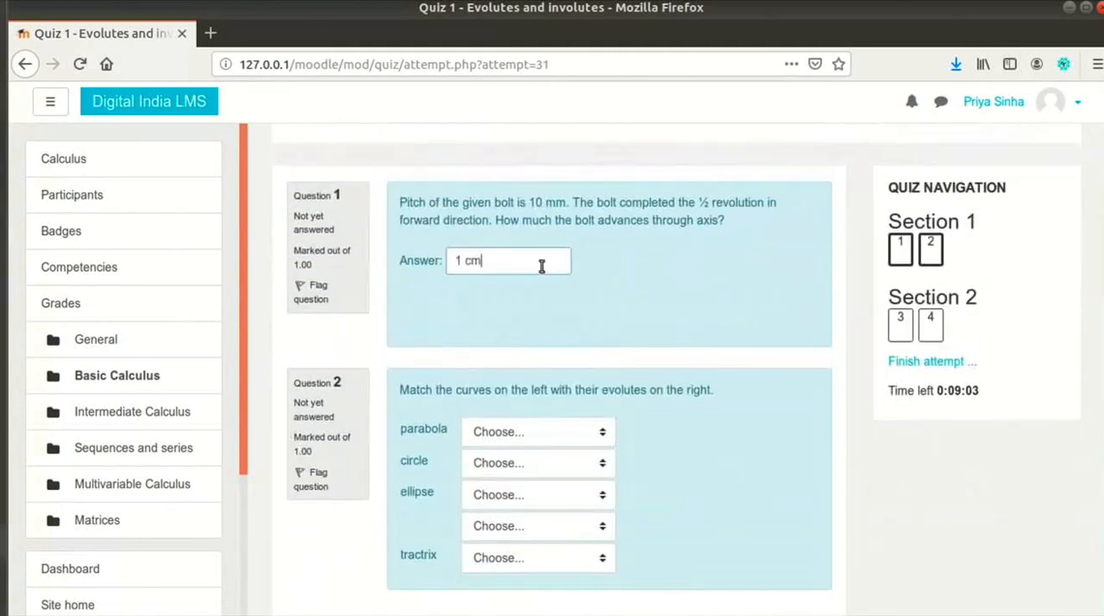
Step: In Question 2, match the parabola with the semicubic parabola, leaving the other curves unmatched
{"action": "scroll", "coordinate": [542, 387], "scroll_direction": "down", "scroll_amount": 1}
{"action": "left_click", "coordinate": [541, 384]}
{"action": "left_click", "coordinate": [516, 429]}
{"action": "scroll", "coordinate": [779, 431], "scroll_direction": "down", "scroll_amount": 3}
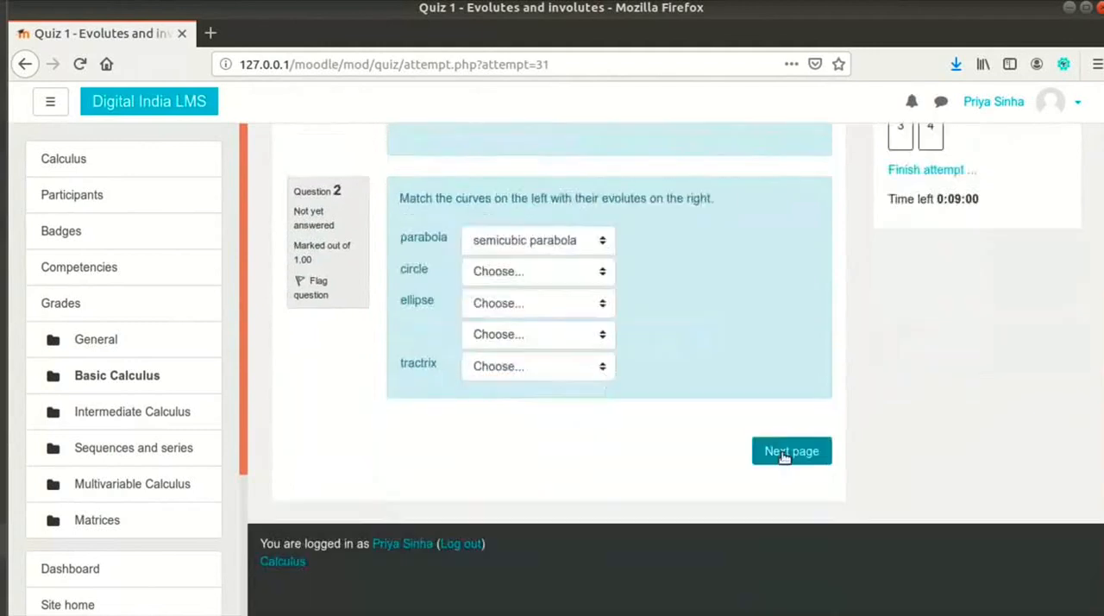
Step: Advance to the second quiz page and choose option b (iv, i, iii, ii) for Question 4
{"action": "left_click", "coordinate": [781, 452]}
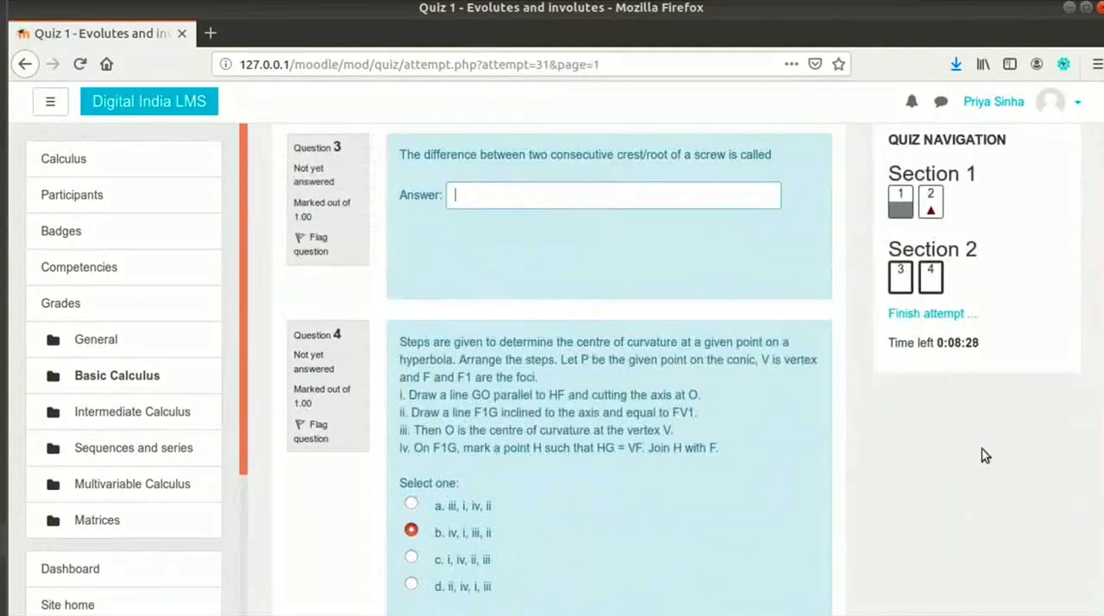
{"action": "scroll", "coordinate": [960, 380], "scroll_direction": "down", "scroll_amount": 1}
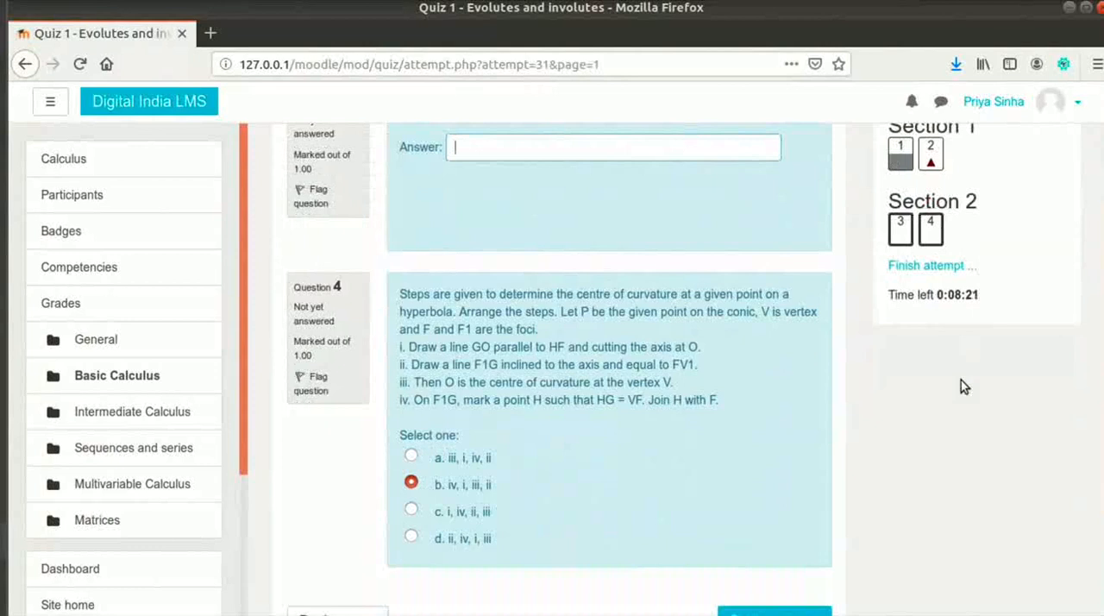
{"action": "scroll", "coordinate": [983, 425], "scroll_direction": "up", "scroll_amount": 1}
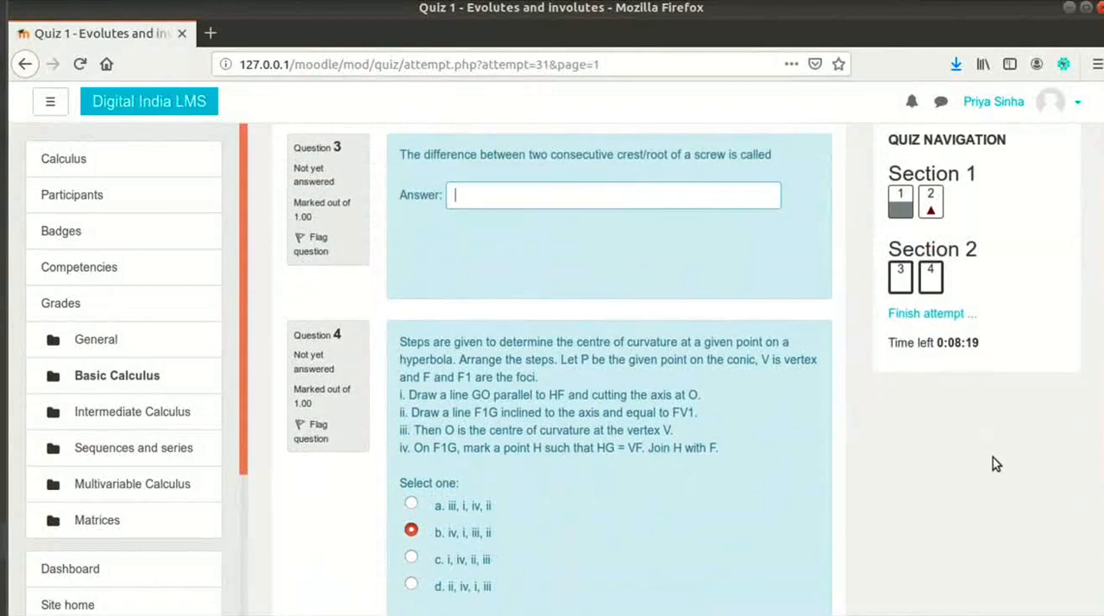
Step: Return to Question 2 and flag it for future reference, checking its status in the quiz navigation
{"action": "left_click", "coordinate": [931, 200]}
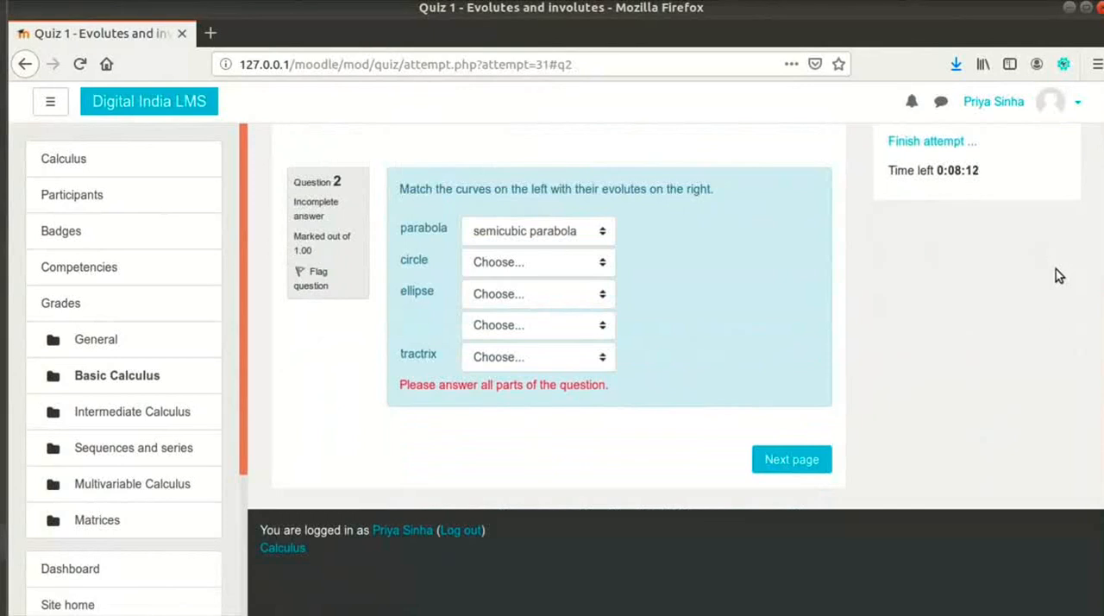
{"action": "left_click", "coordinate": [318, 293]}
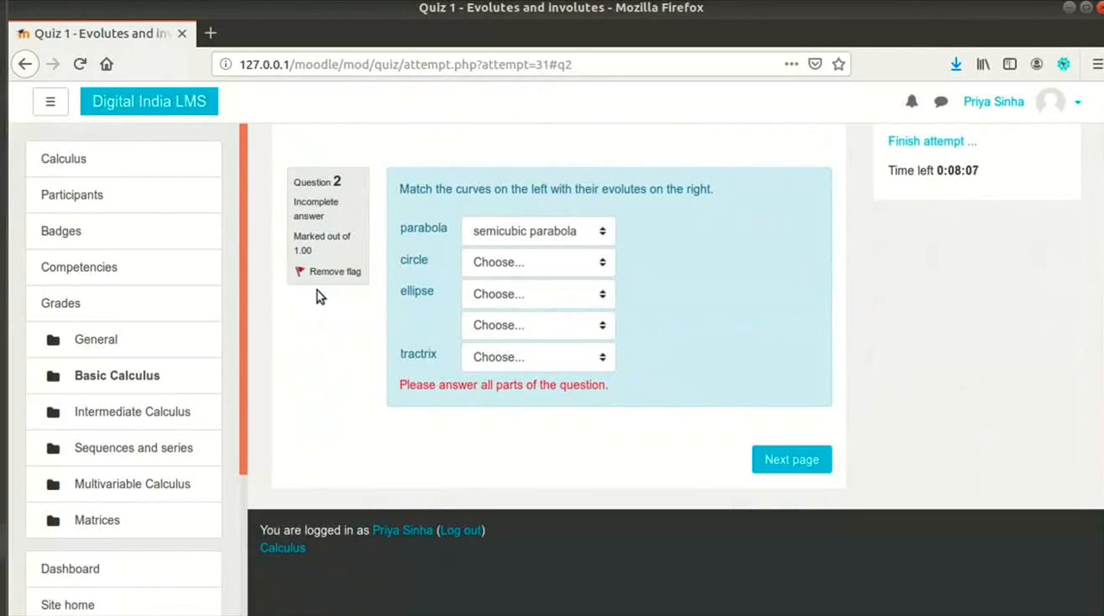
{"action": "scroll", "coordinate": [387, 284], "scroll_direction": "up", "scroll_amount": 3}
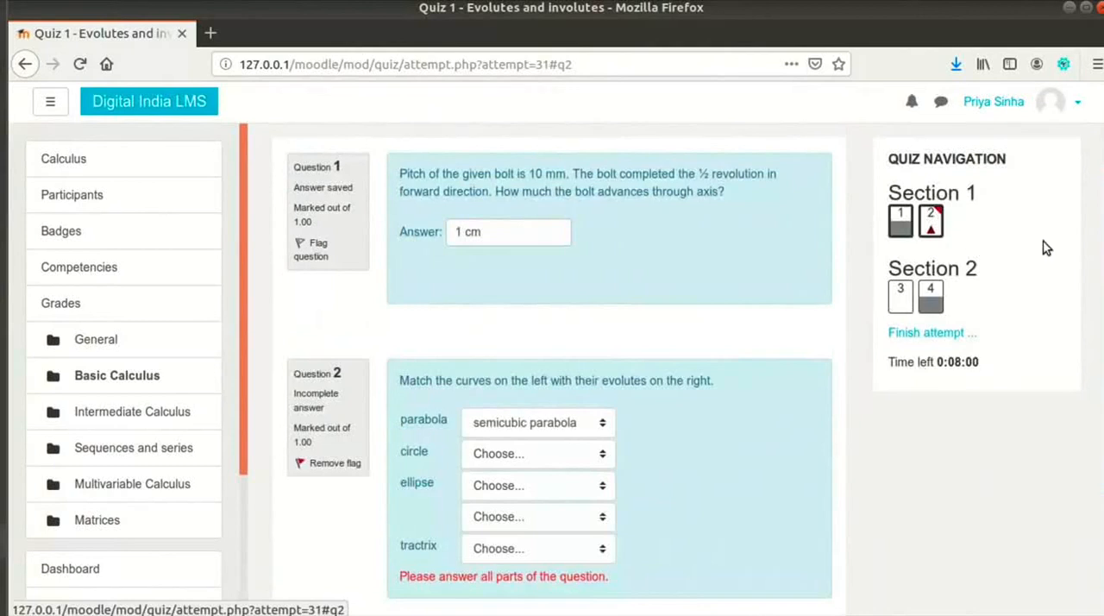
{"action": "scroll", "coordinate": [1043, 289], "scroll_direction": "down", "scroll_amount": 1}
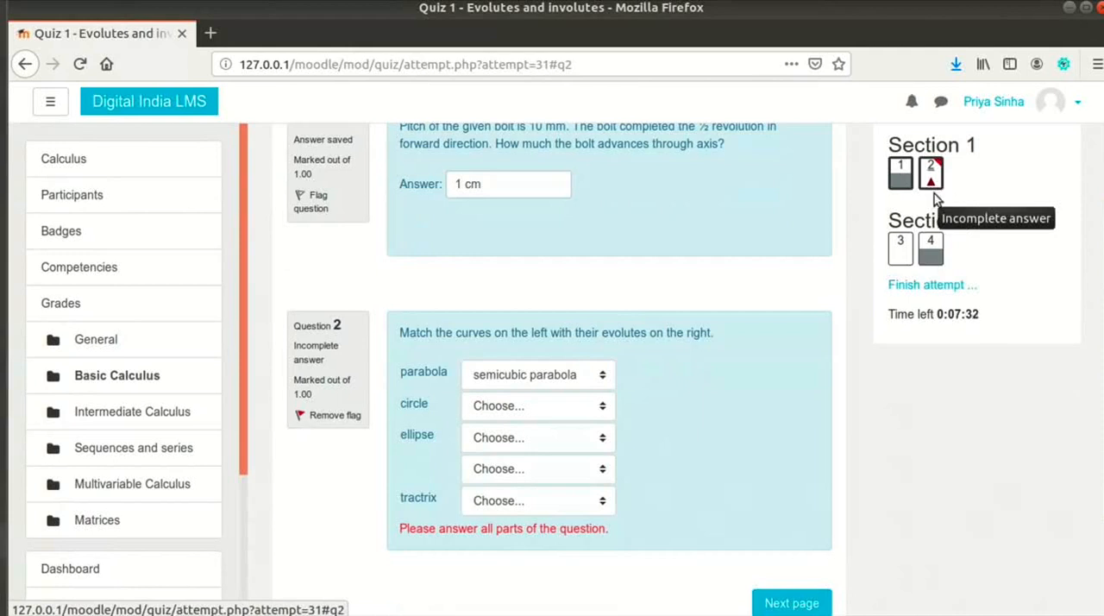
Step: Go to Question 3 and answer it with "mean diameter"
{"action": "left_click", "coordinate": [900, 264]}
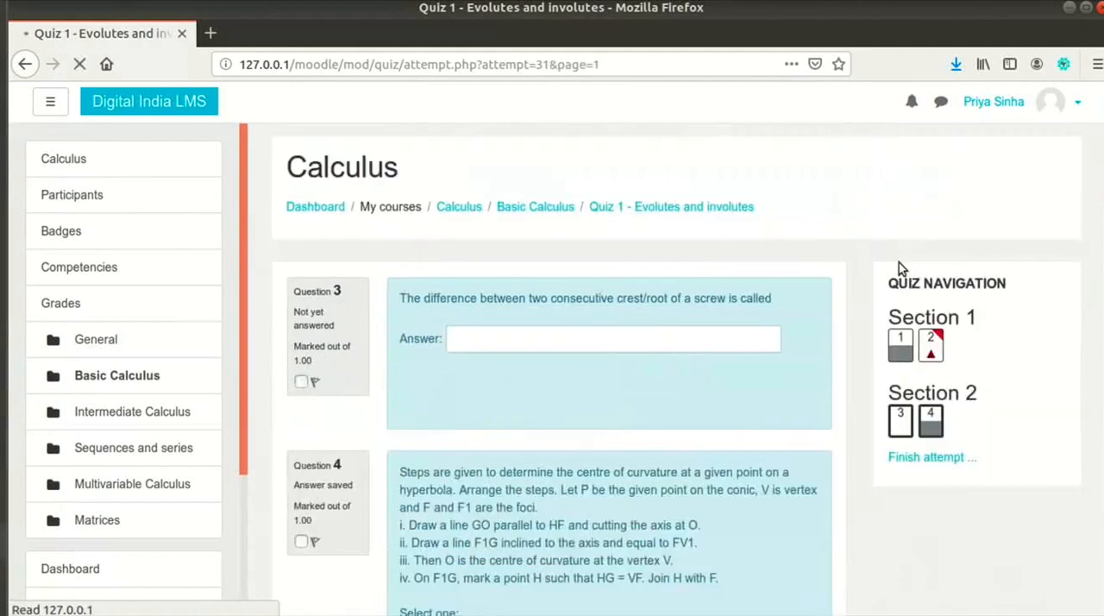
{"action": "left_click", "coordinate": [709, 197]}
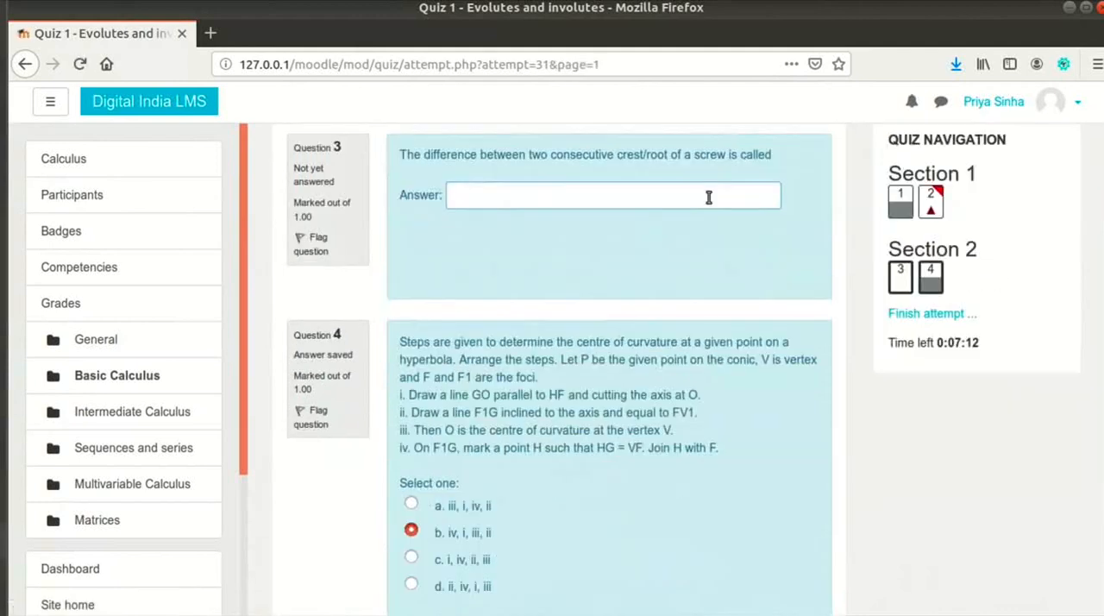
{"action": "type", "text": "mean diameter"}
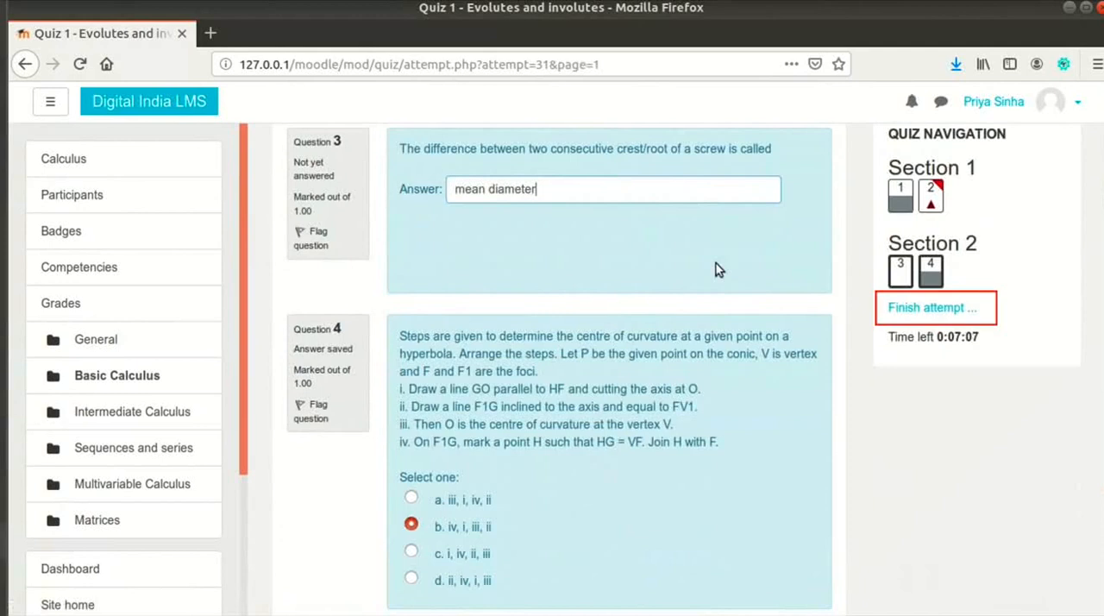
Step: Finish the quiz attempt and submit all answers from the attempt summary, confirming the submission
{"action": "scroll", "coordinate": [716, 263], "scroll_direction": "down", "scroll_amount": 3}
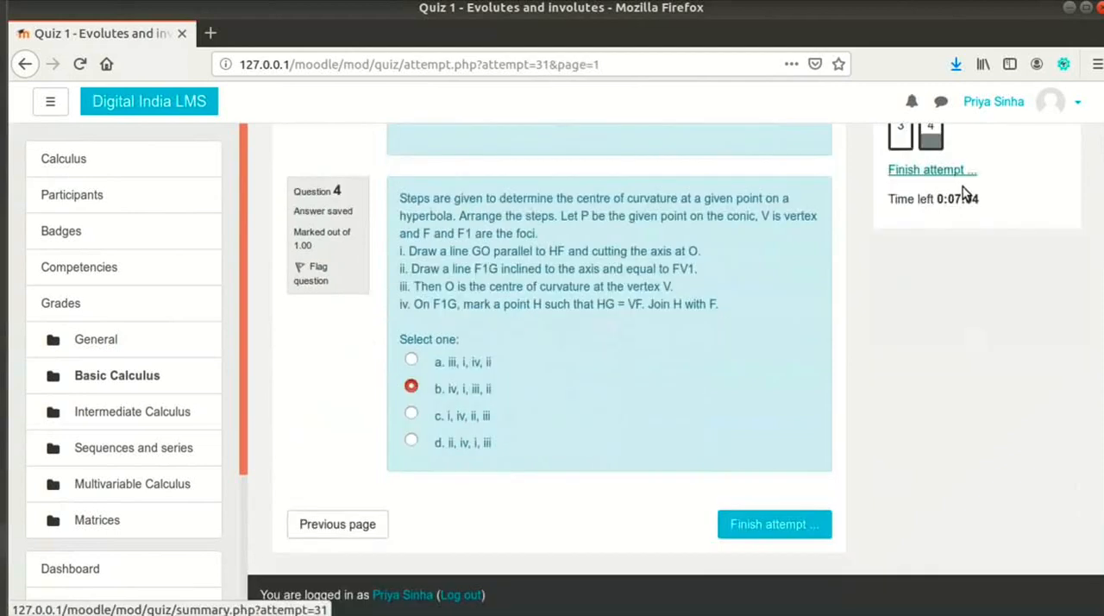
{"action": "left_click", "coordinate": [823, 523]}
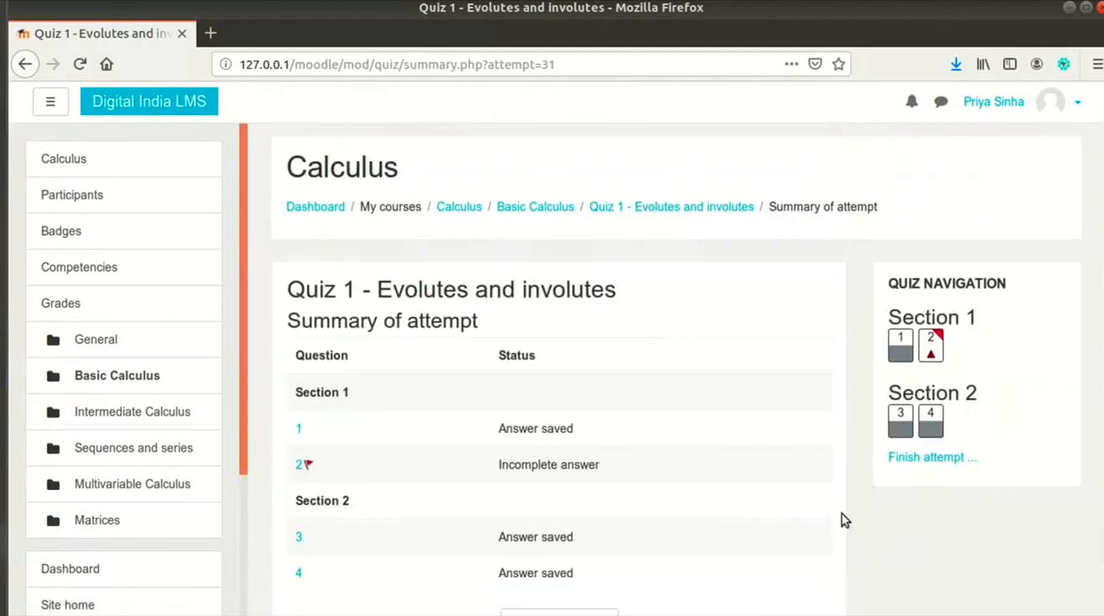
{"action": "scroll", "coordinate": [841, 516], "scroll_direction": "down", "scroll_amount": 3}
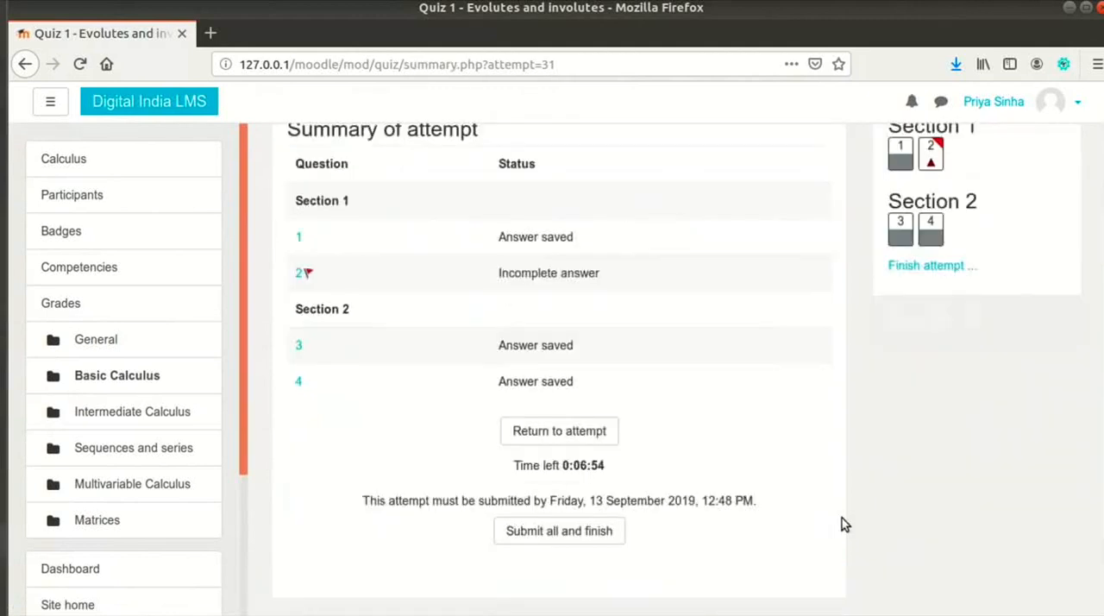
{"action": "scroll", "coordinate": [843, 524], "scroll_direction": "down", "scroll_amount": 1}
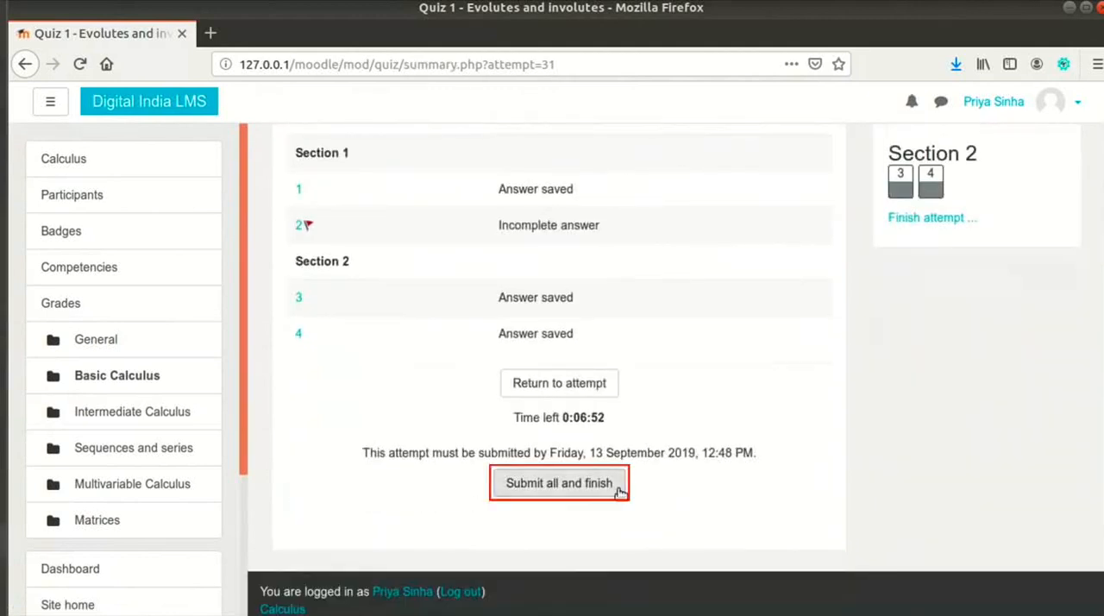
{"action": "left_click", "coordinate": [619, 491]}
{"action": "left_click", "coordinate": [558, 483]}
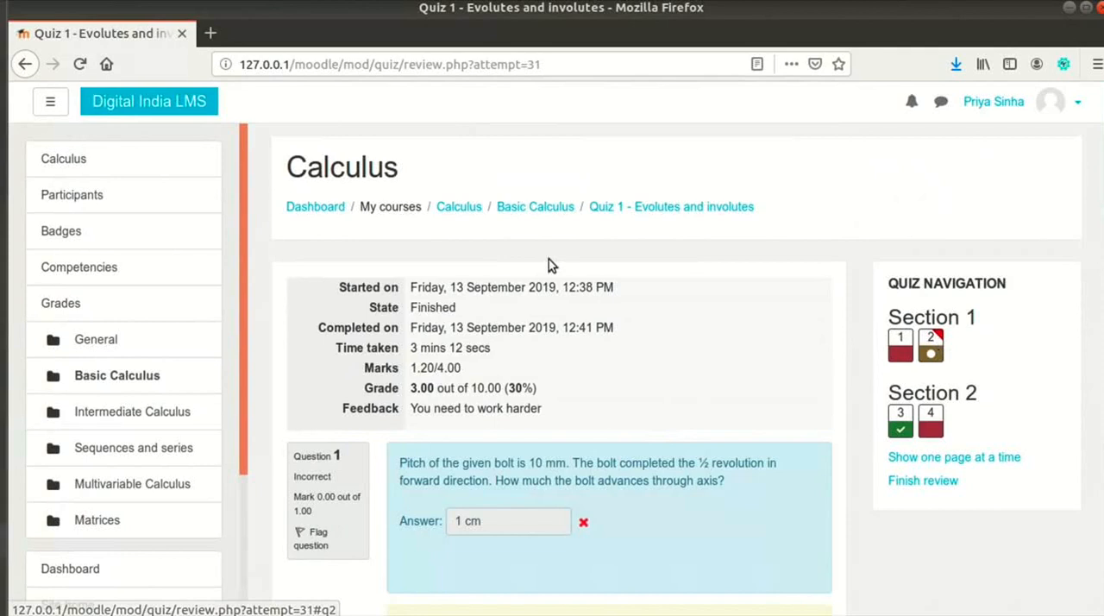
Step: Return to the Calculus course and reopen the attempted Quiz 1 to view the summary of previous attempts
{"action": "left_click", "coordinate": [474, 209]}
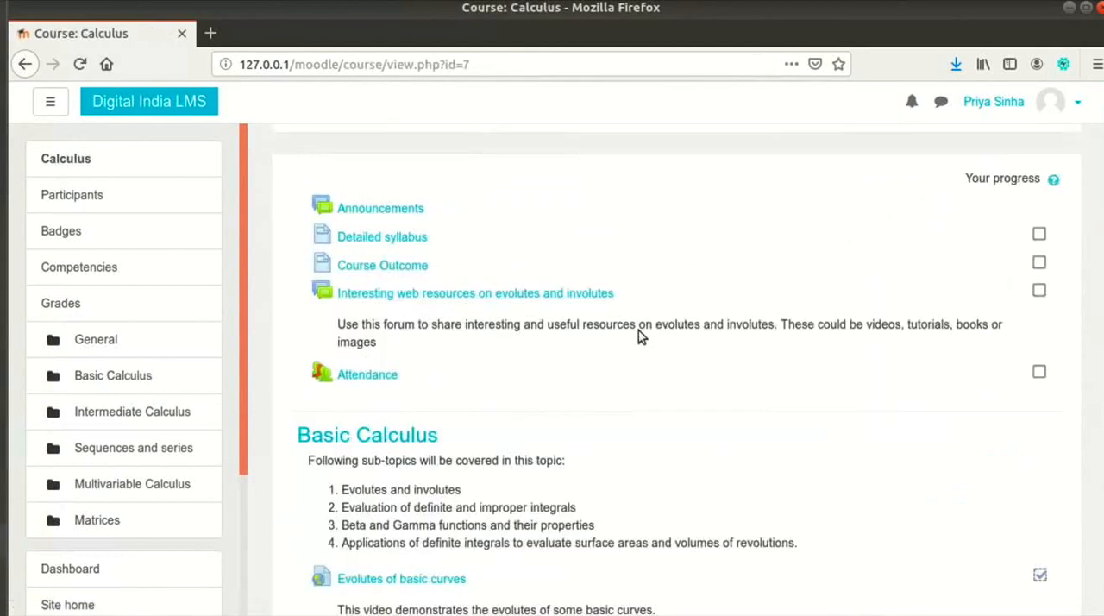
{"action": "scroll", "coordinate": [604, 362], "scroll_direction": "down", "scroll_amount": 5}
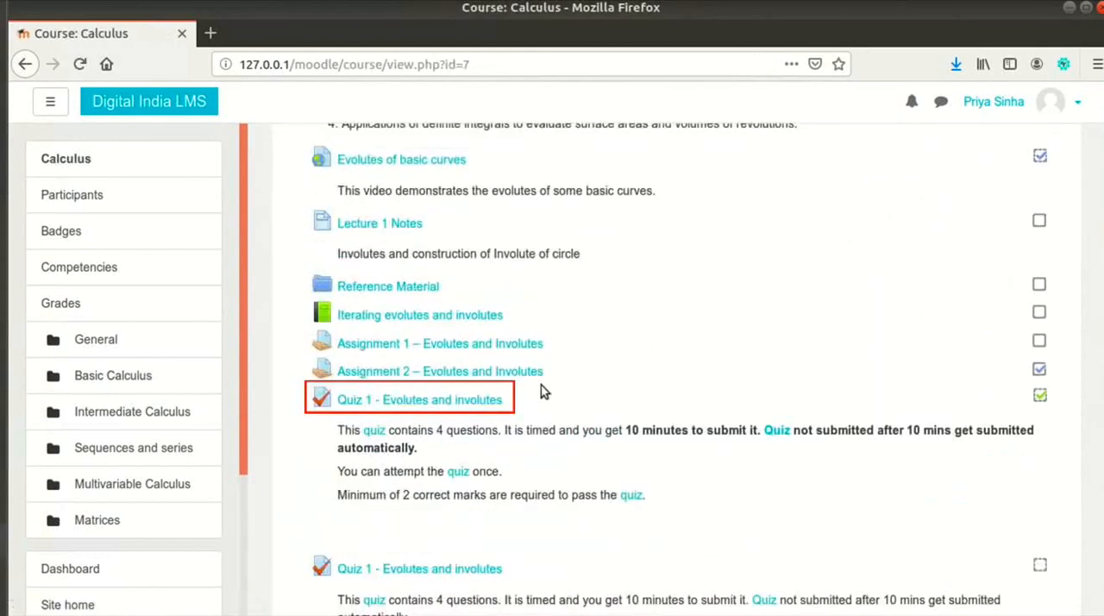
{"action": "left_click", "coordinate": [481, 404]}
{"action": "scroll", "coordinate": [754, 379], "scroll_direction": "down", "scroll_amount": 9}
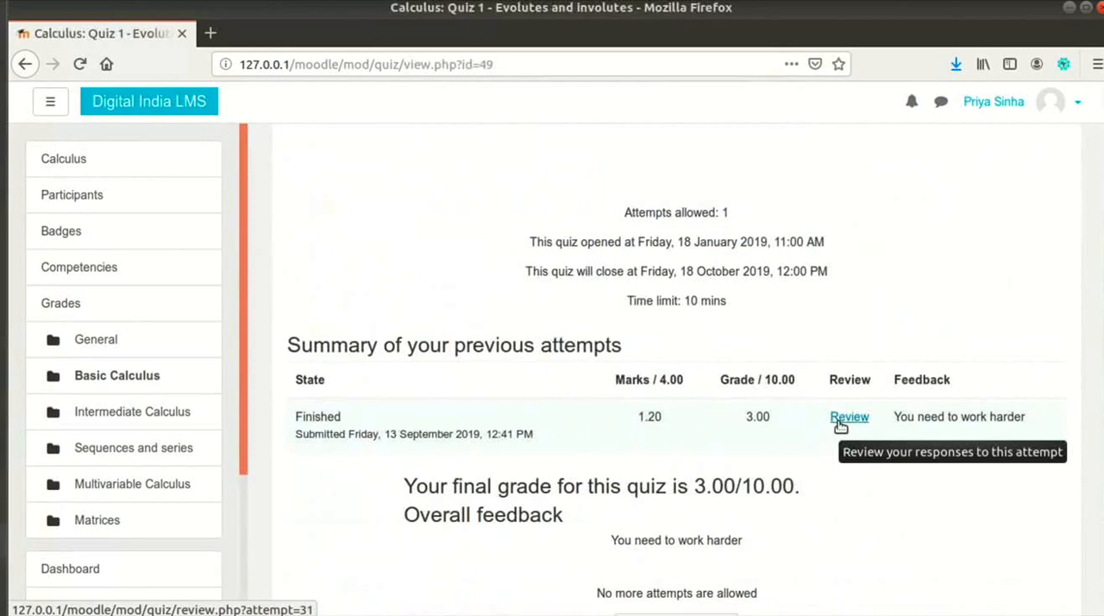
Step: Open the review of the finished quiz attempt and examine the grade, responses and feedback
{"action": "left_click", "coordinate": [838, 422]}
{"action": "scroll", "coordinate": [837, 422], "scroll_direction": "down", "scroll_amount": 2}
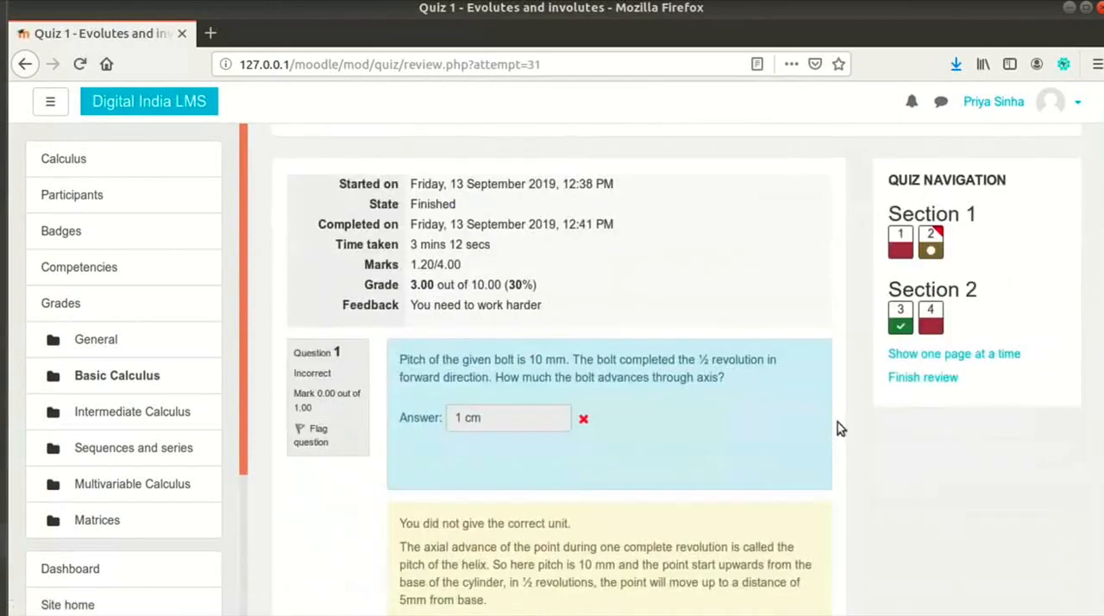
{"action": "scroll", "coordinate": [837, 422], "scroll_direction": "down", "scroll_amount": 2}
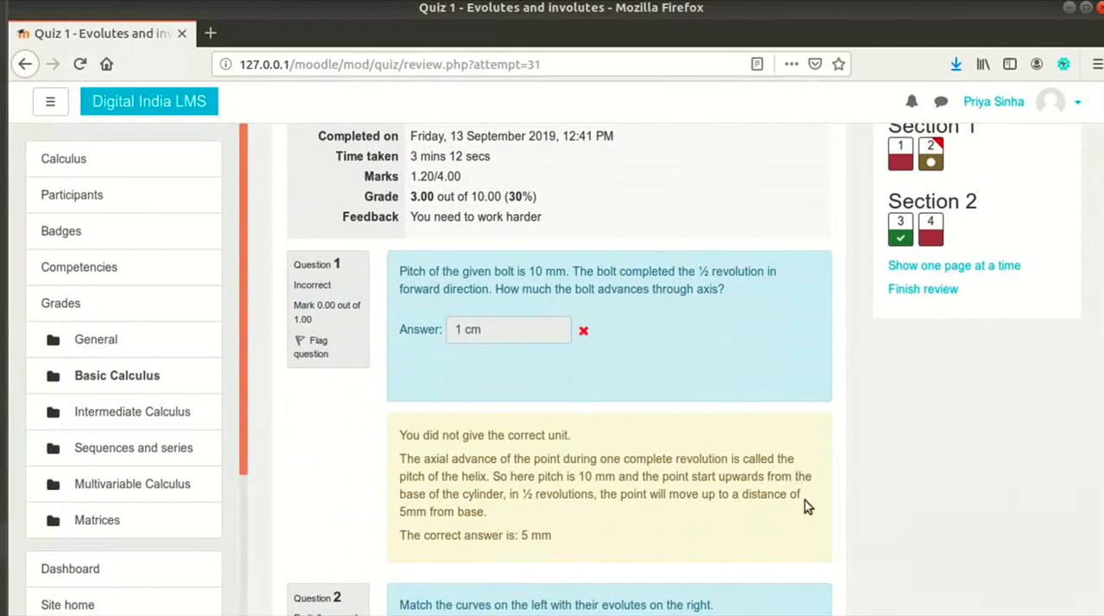
Step: Log out of the student account
{"action": "left_click", "coordinate": [992, 102]}
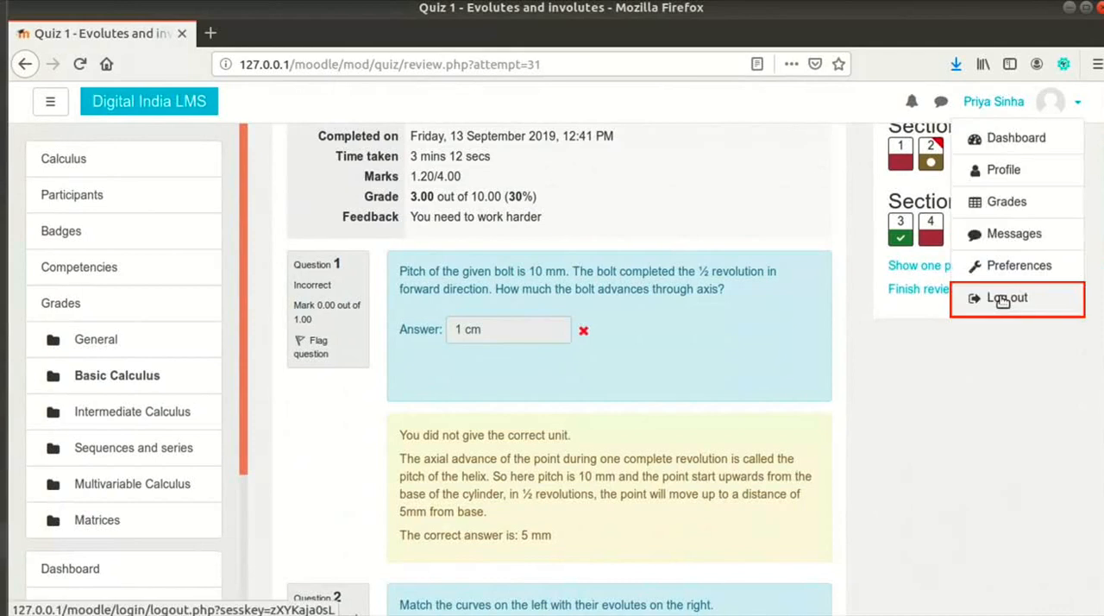
{"action": "left_click", "coordinate": [1001, 299]}
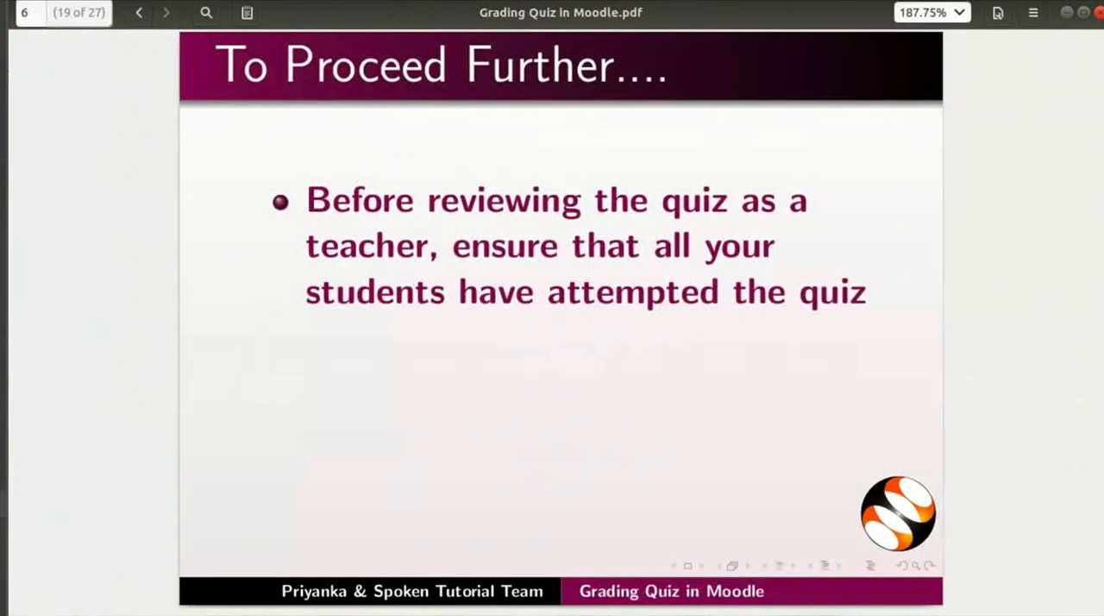
{"action": "key", "text": "Page_Down"}
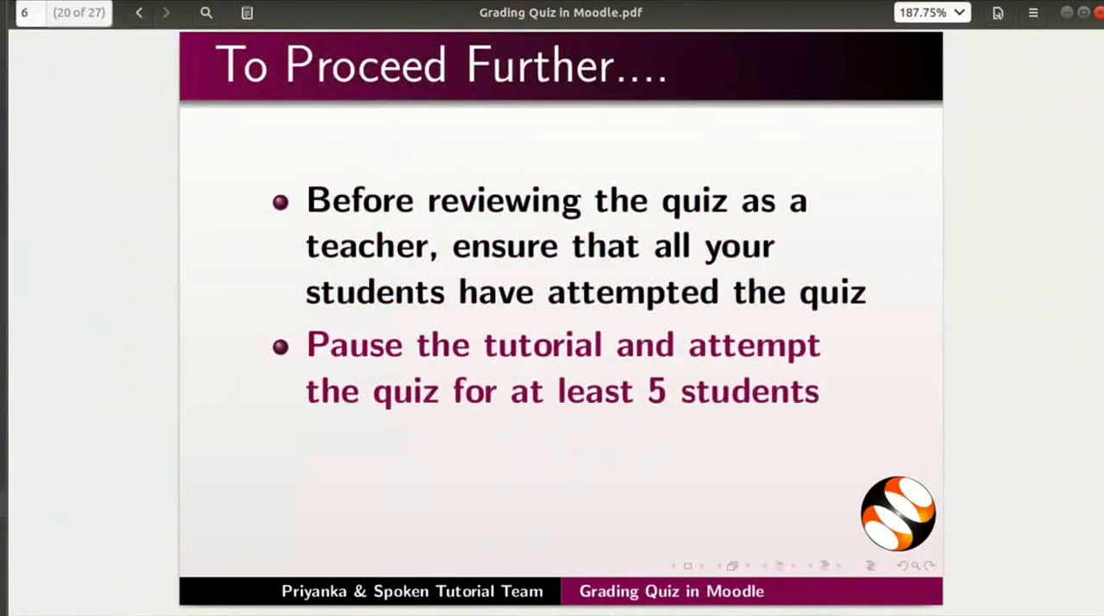
{"action": "key", "text": "Page_Down"}
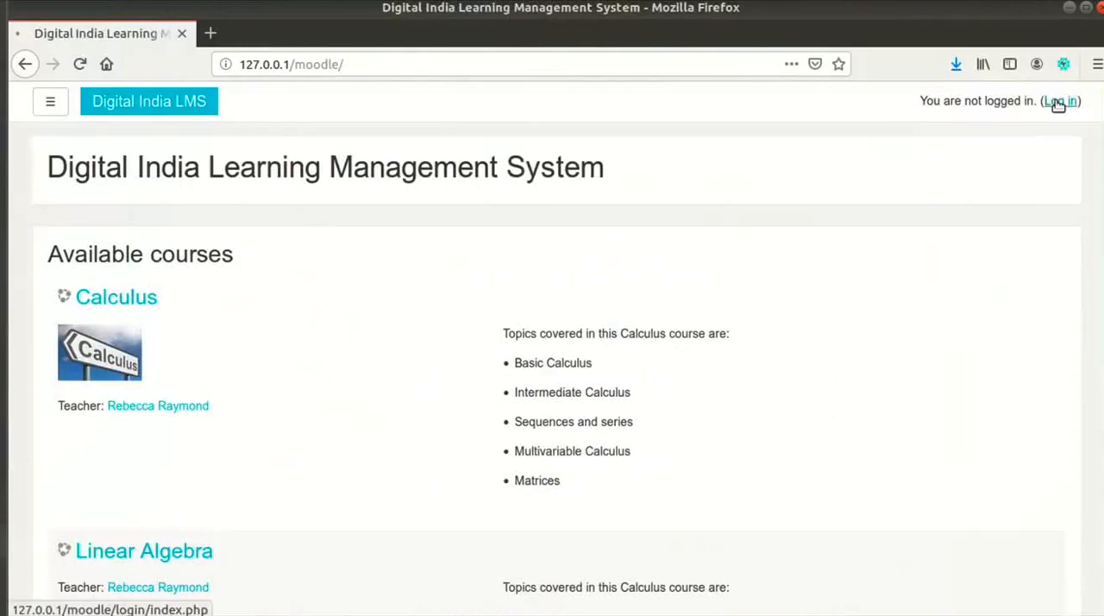
Step: Log in to the learning management system with the teacher's account and open the Calculus course
{"action": "left_click", "coordinate": [1057, 102]}
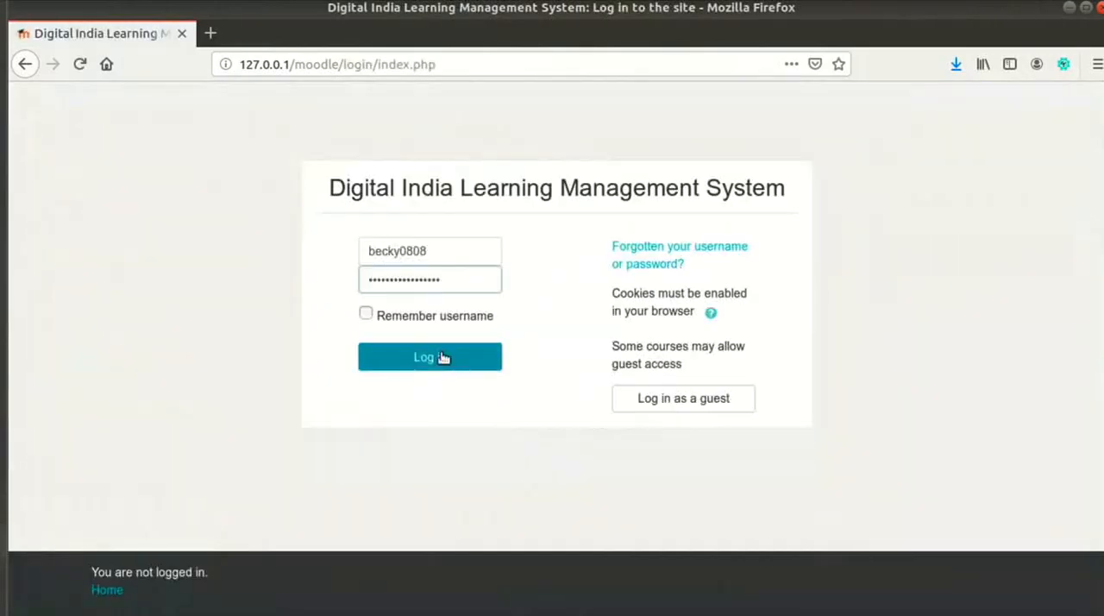
{"action": "left_click", "coordinate": [443, 357]}
{"action": "left_click", "coordinate": [88, 345]}
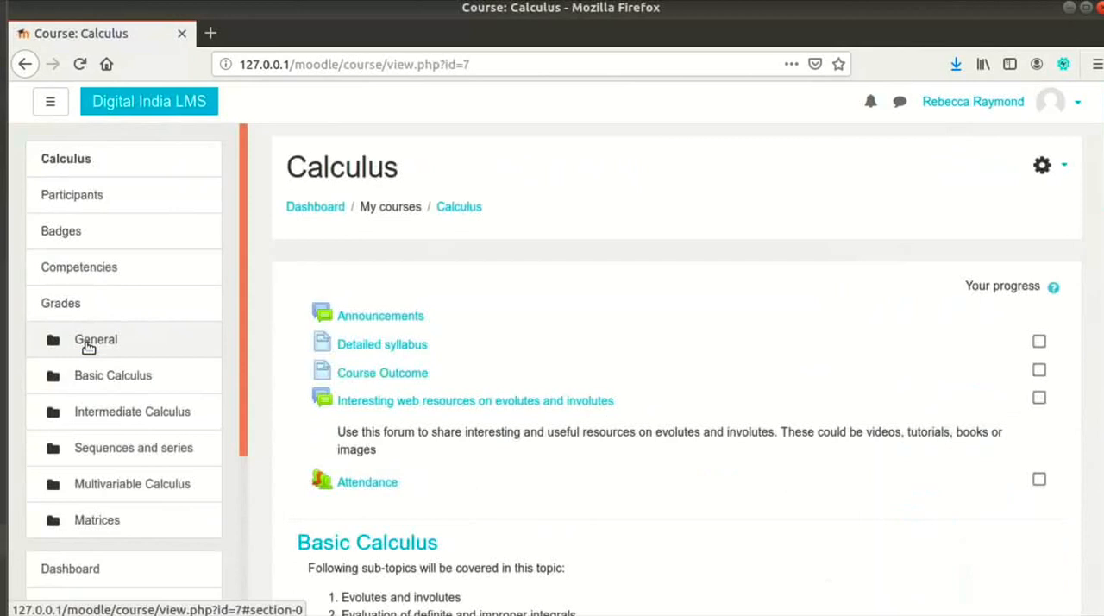
Step: Open the first Quiz 1 - Evolutes and involutes in the Basic Calculus section and display its report of student attempts
{"action": "scroll", "coordinate": [583, 466], "scroll_direction": "down", "scroll_amount": 5}
{"action": "scroll", "coordinate": [583, 466], "scroll_direction": "down", "scroll_amount": 5}
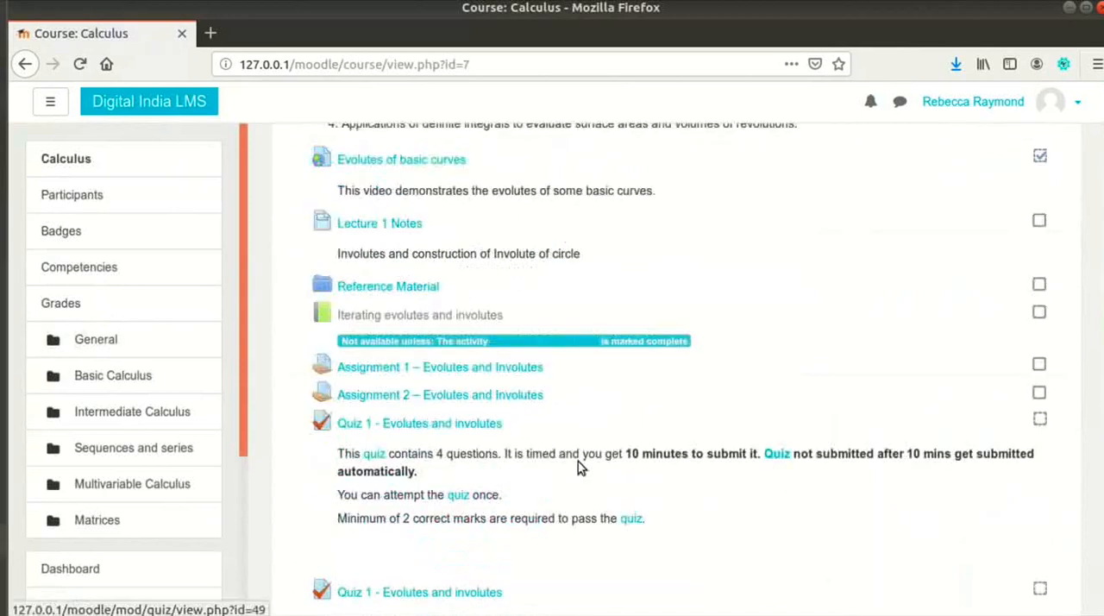
{"action": "left_click", "coordinate": [497, 426]}
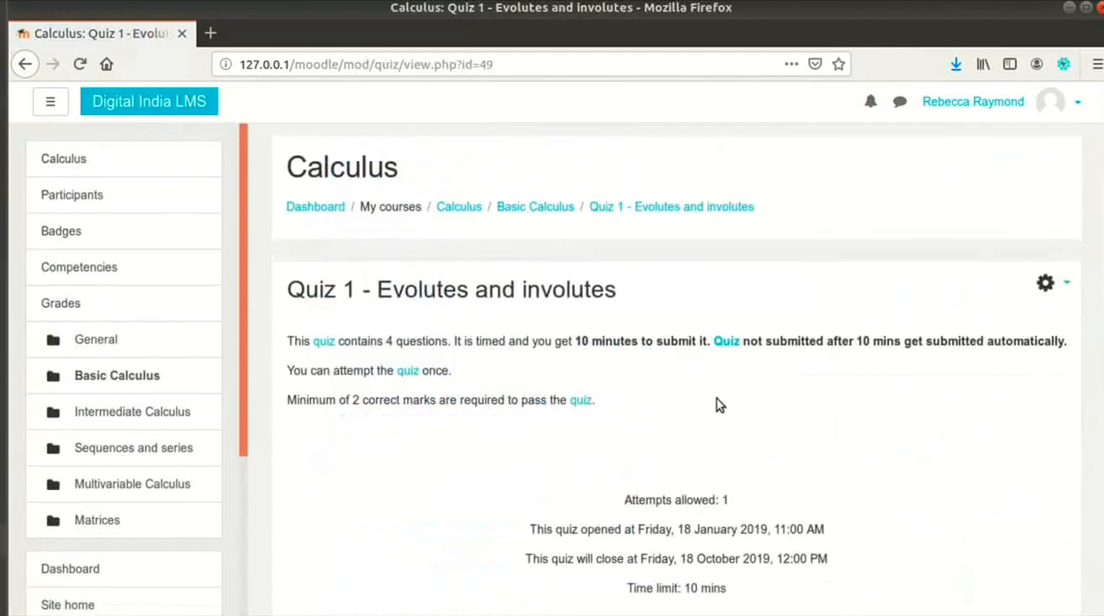
{"action": "scroll", "coordinate": [746, 381], "scroll_direction": "down", "scroll_amount": 2}
{"action": "scroll", "coordinate": [746, 381], "scroll_direction": "down", "scroll_amount": 1}
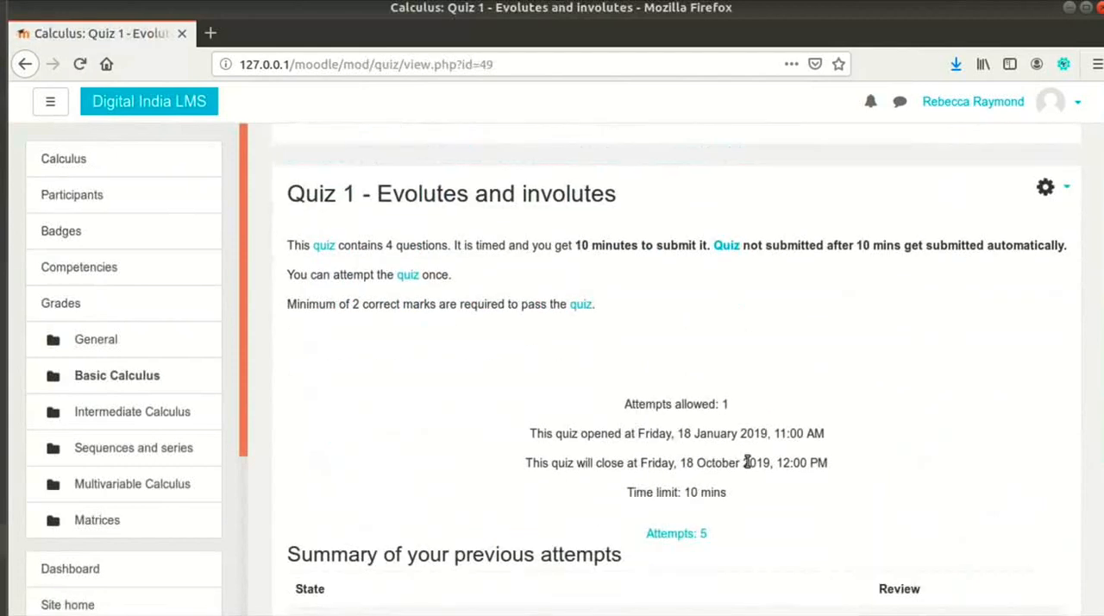
{"action": "scroll", "coordinate": [746, 462], "scroll_direction": "down", "scroll_amount": 1}
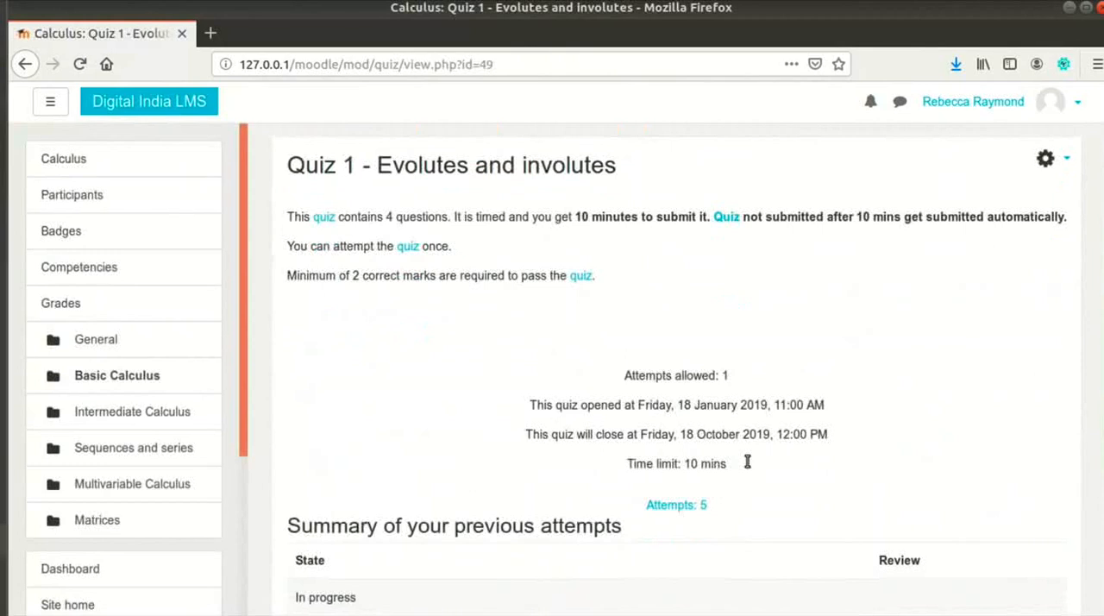
{"action": "scroll", "coordinate": [747, 462], "scroll_direction": "down", "scroll_amount": 1}
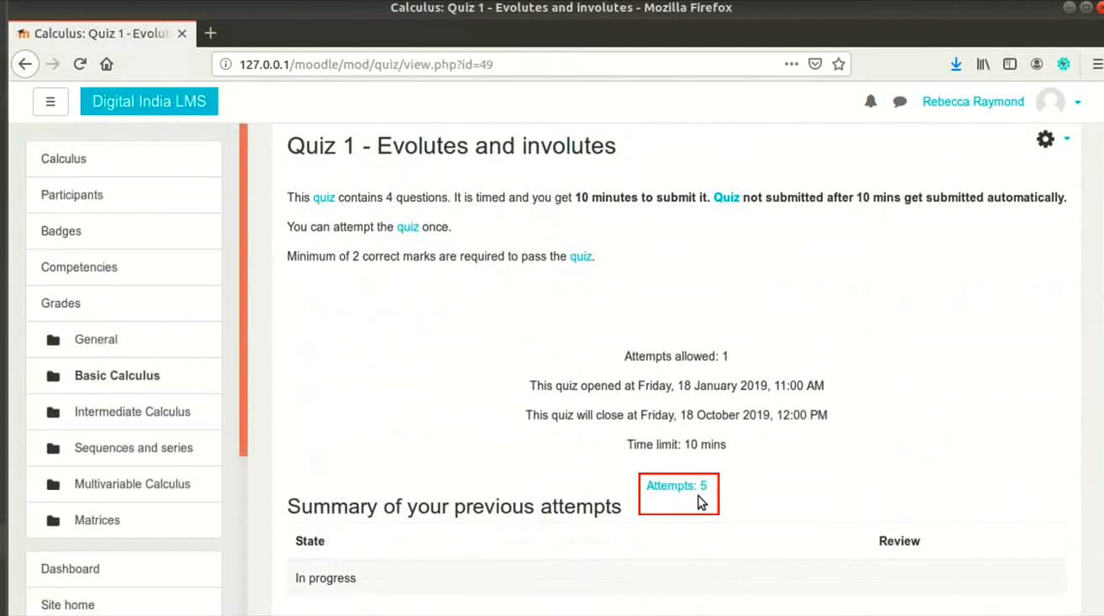
{"action": "left_click", "coordinate": [702, 488]}
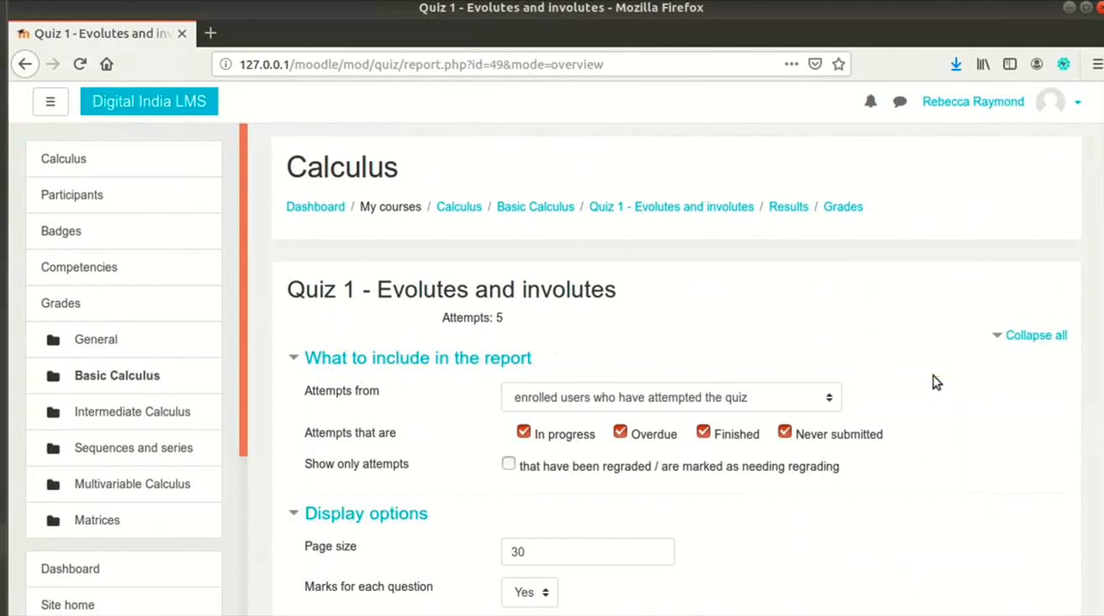
Step: Collapse the navigation drawer to widen the quiz report and examine the table of student attempts below the display options
{"action": "scroll", "coordinate": [933, 382], "scroll_direction": "down", "scroll_amount": 2}
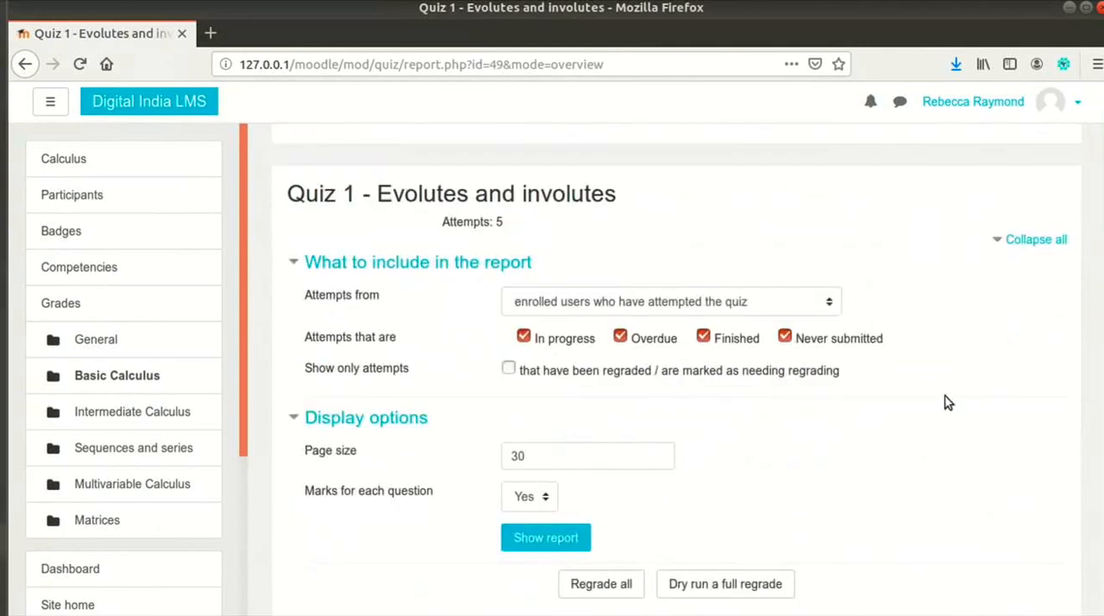
{"action": "scroll", "coordinate": [946, 400], "scroll_direction": "down", "scroll_amount": 3}
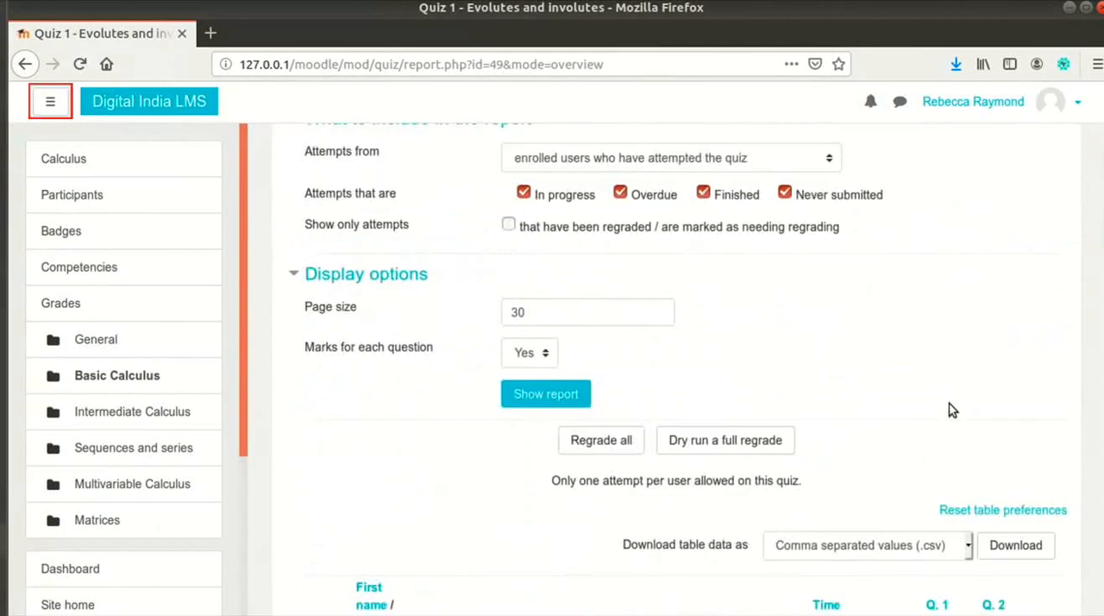
{"action": "left_click", "coordinate": [52, 103]}
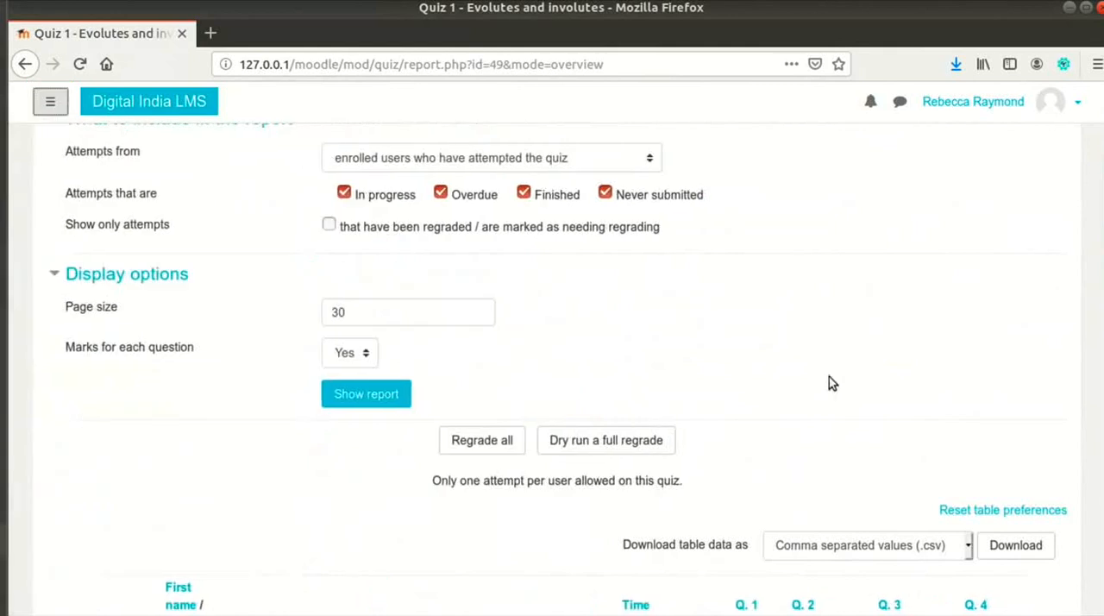
{"action": "scroll", "coordinate": [828, 376], "scroll_direction": "down", "scroll_amount": 5}
{"action": "scroll", "coordinate": [837, 399], "scroll_direction": "down", "scroll_amount": 3}
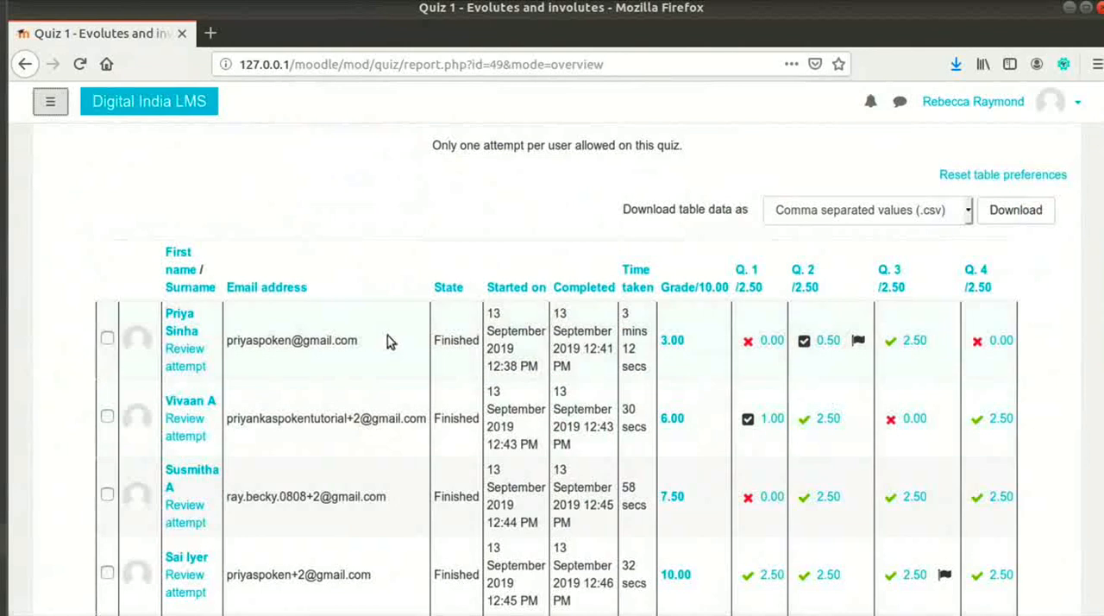
Step: Open the review of the first listed student's attempt and examine its summary, responses, feedback and response histories
{"action": "left_click", "coordinate": [181, 358]}
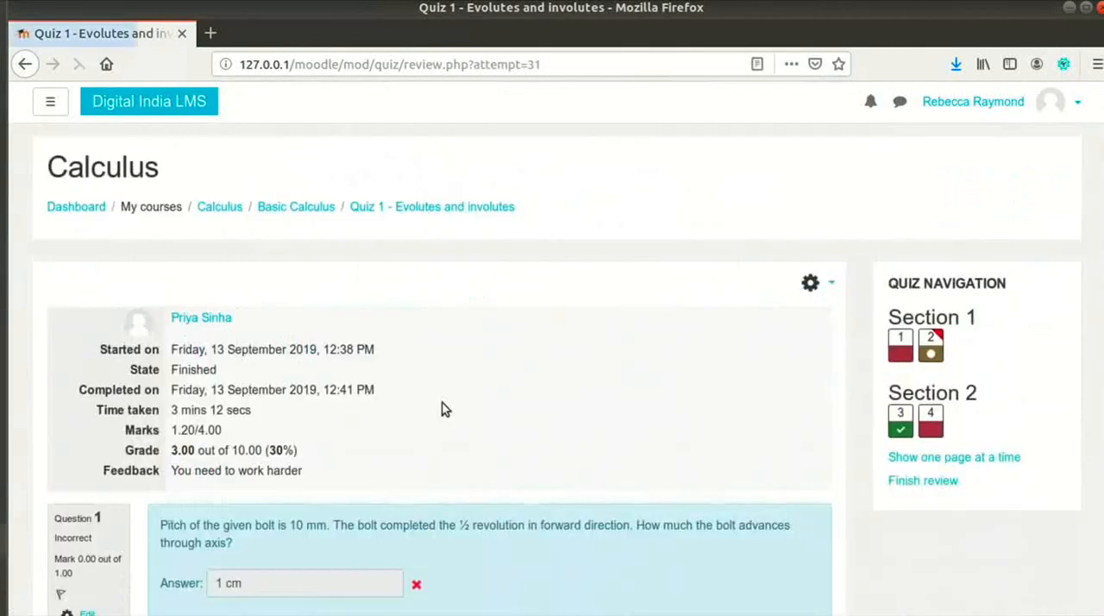
{"action": "scroll", "coordinate": [611, 351], "scroll_direction": "down", "scroll_amount": 1}
{"action": "scroll", "coordinate": [658, 372], "scroll_direction": "down", "scroll_amount": 5}
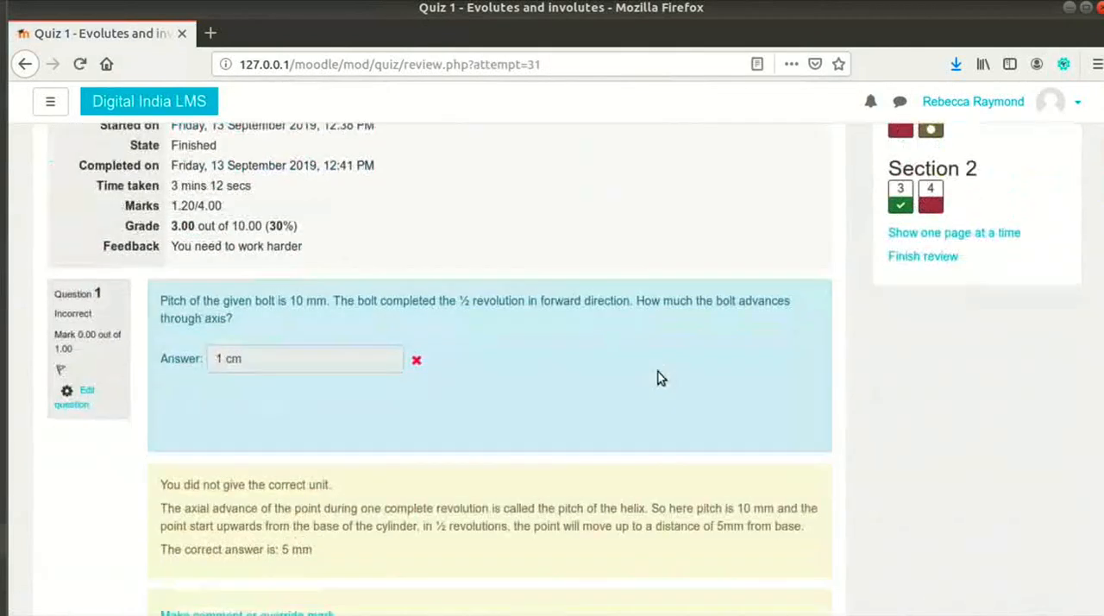
{"action": "scroll", "coordinate": [660, 380], "scroll_direction": "down", "scroll_amount": 5}
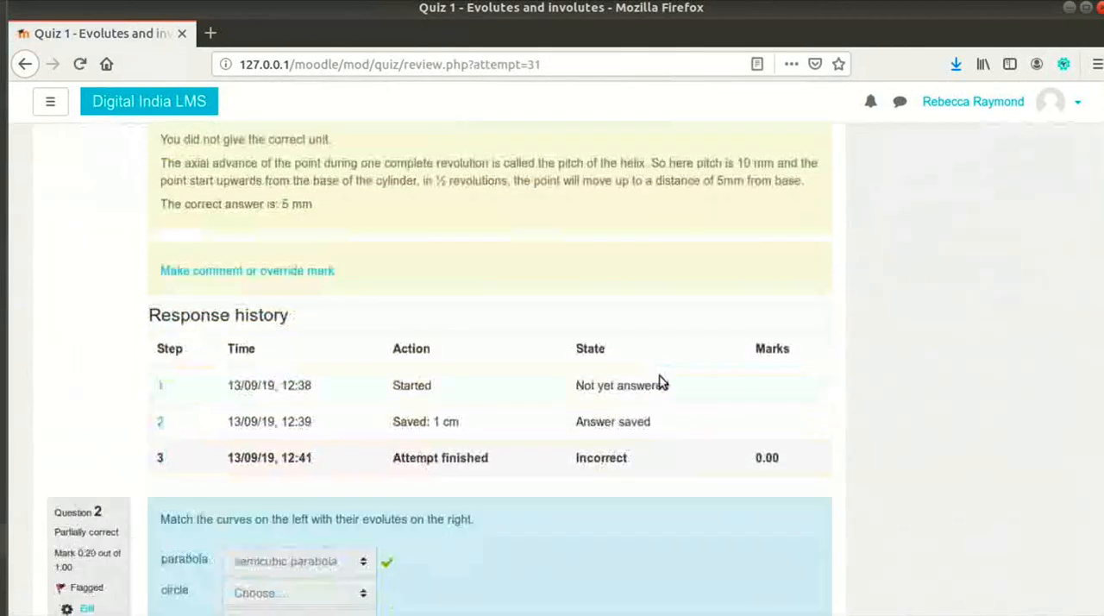
{"action": "scroll", "coordinate": [659, 380], "scroll_direction": "down", "scroll_amount": 5}
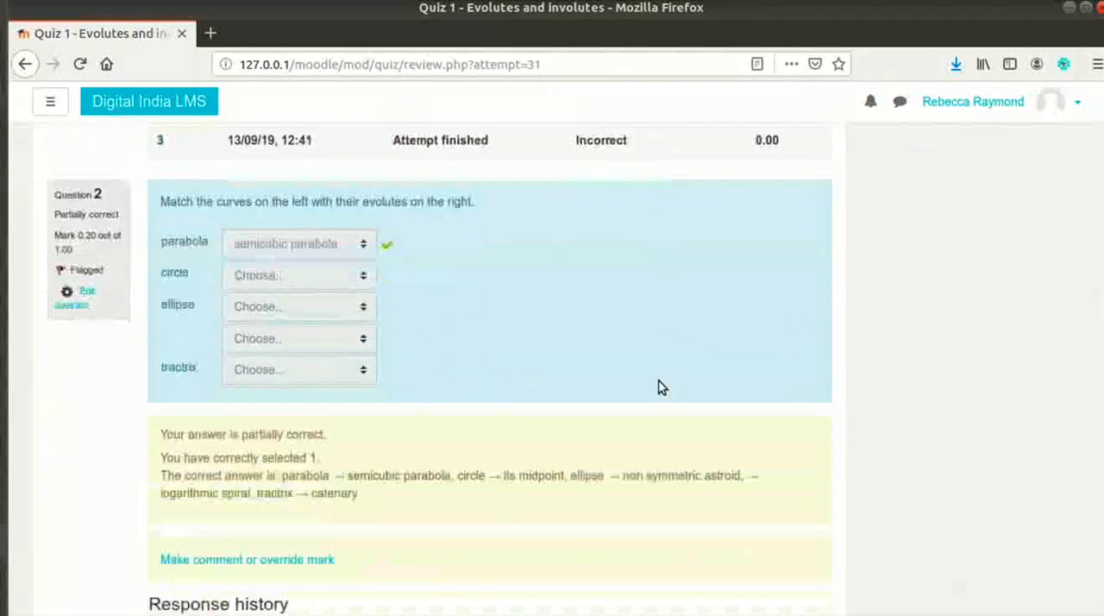
{"action": "scroll", "coordinate": [661, 382], "scroll_direction": "down", "scroll_amount": 5}
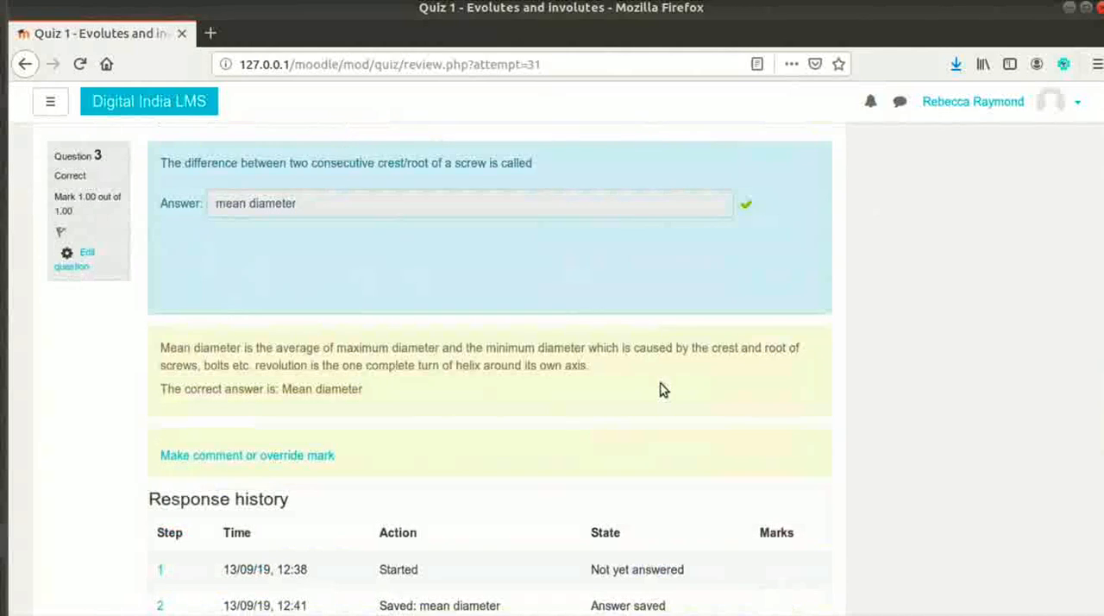
{"action": "scroll", "coordinate": [661, 390], "scroll_direction": "up", "scroll_amount": 1}
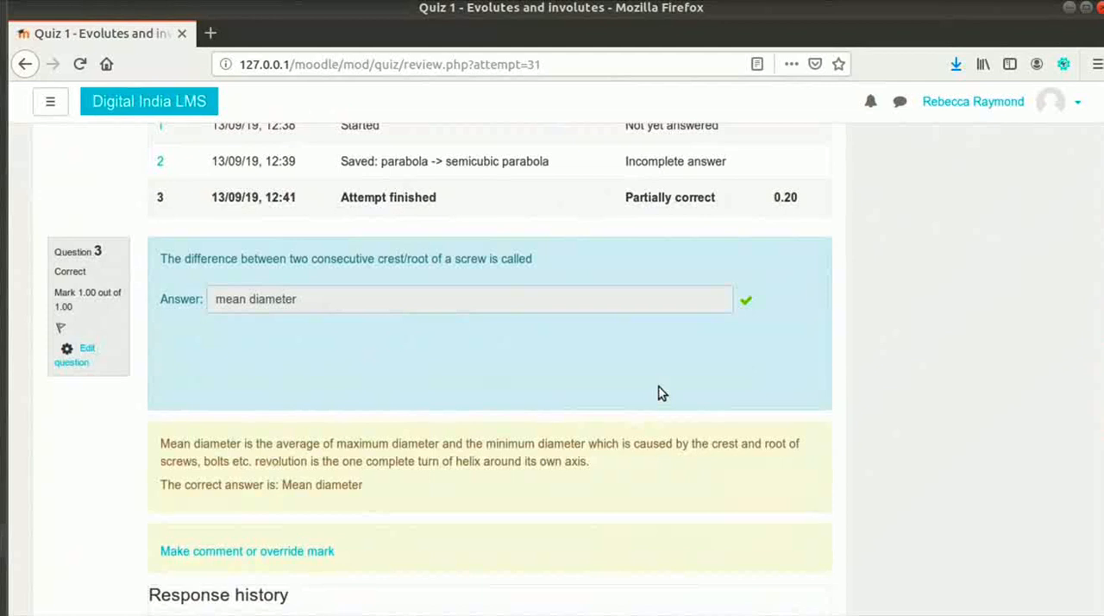
{"action": "scroll", "coordinate": [661, 389], "scroll_direction": "up", "scroll_amount": 15}
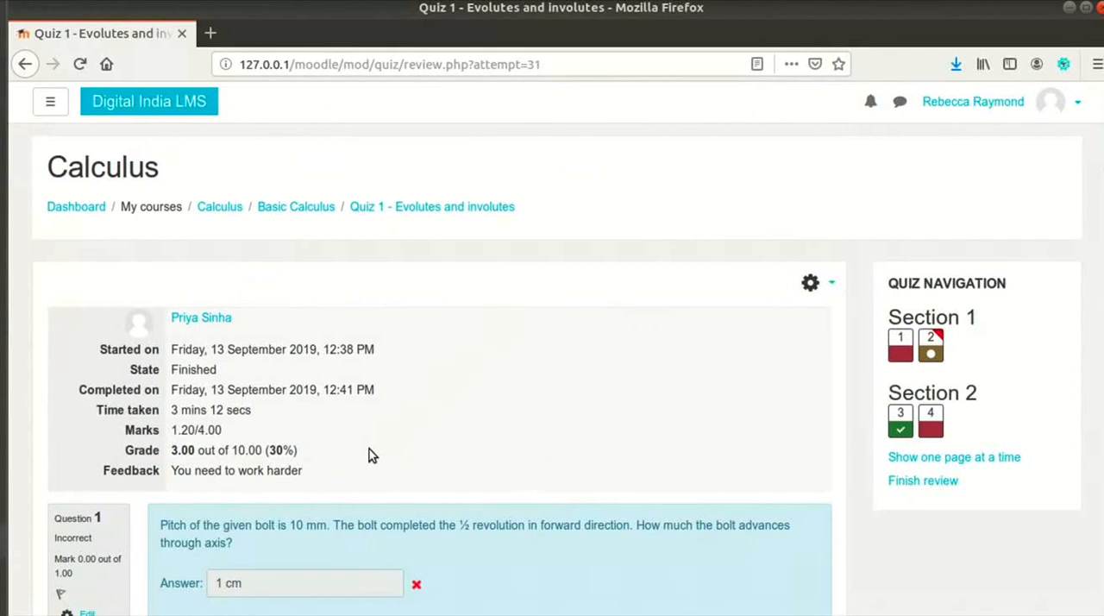
Step: Jump to question 4 in the attempt review, and examine question 1's status, feedback and response history
{"action": "scroll", "coordinate": [369, 455], "scroll_direction": "down", "scroll_amount": 2}
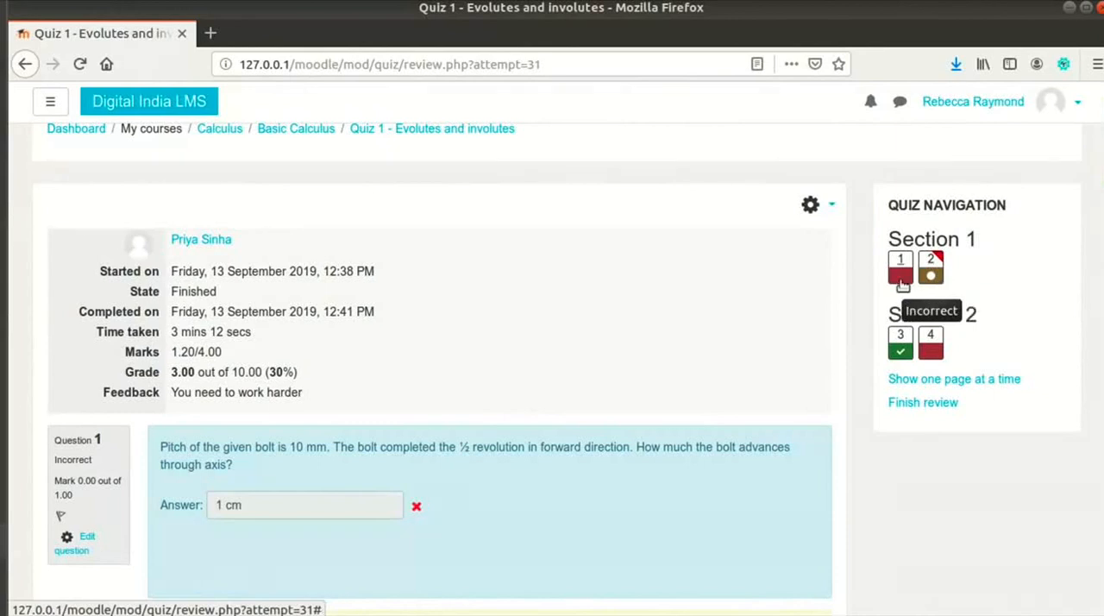
{"action": "left_click", "coordinate": [930, 349]}
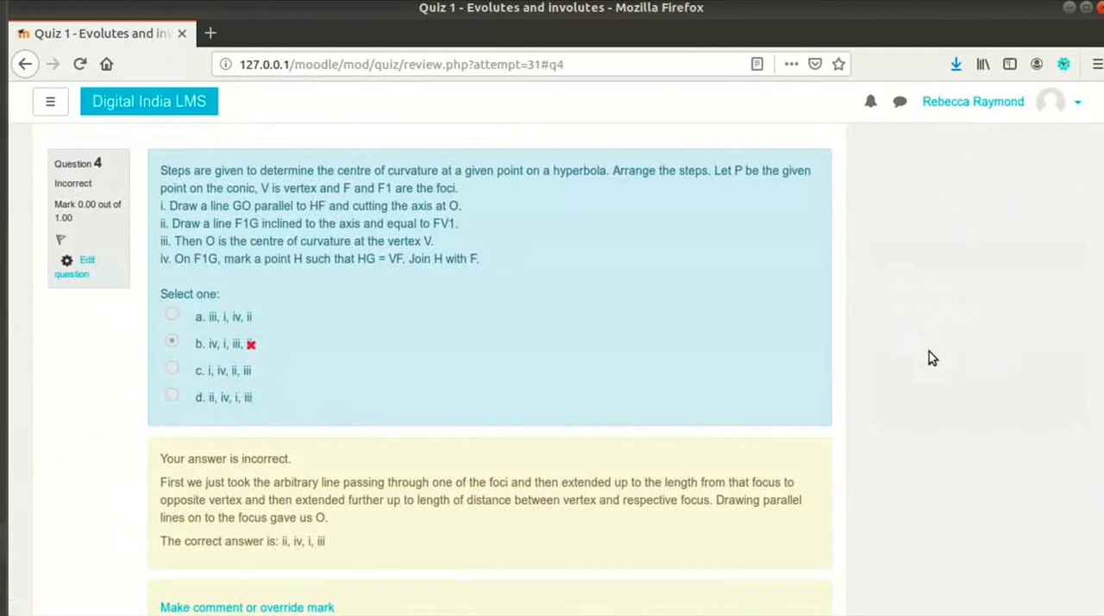
{"action": "scroll", "coordinate": [929, 351], "scroll_direction": "up", "scroll_amount": 20}
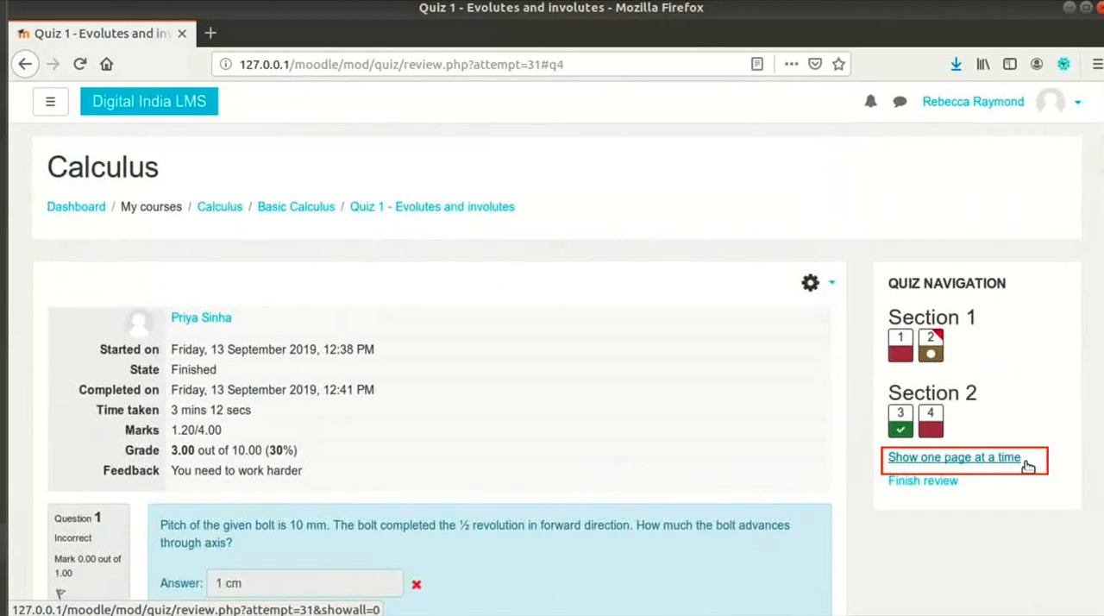
{"action": "scroll", "coordinate": [1024, 470], "scroll_direction": "down", "scroll_amount": 4}
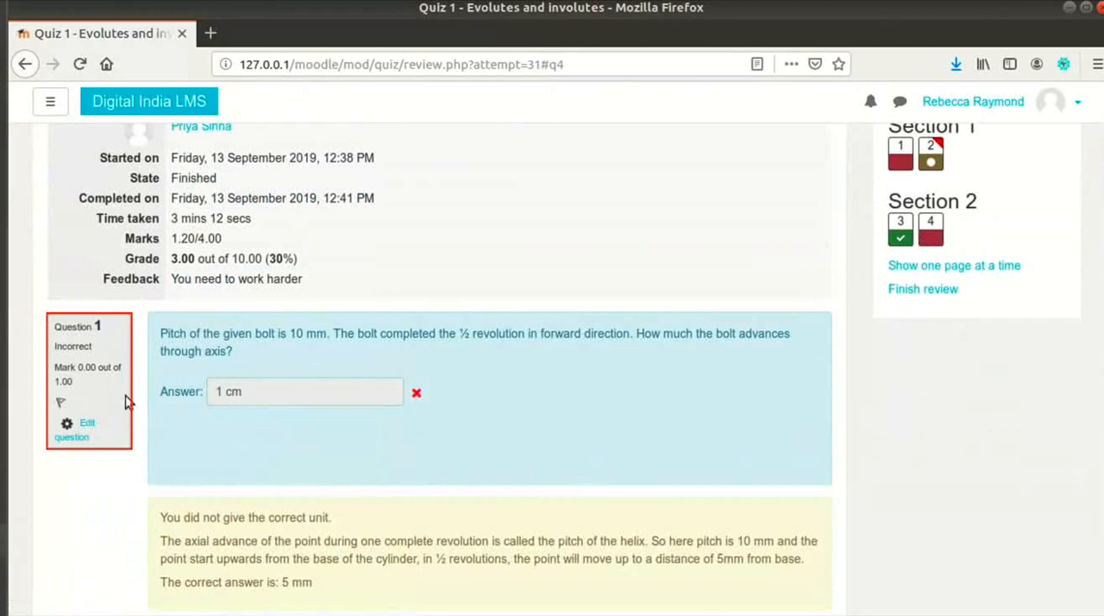
{"action": "scroll", "coordinate": [343, 489], "scroll_direction": "down", "scroll_amount": 2}
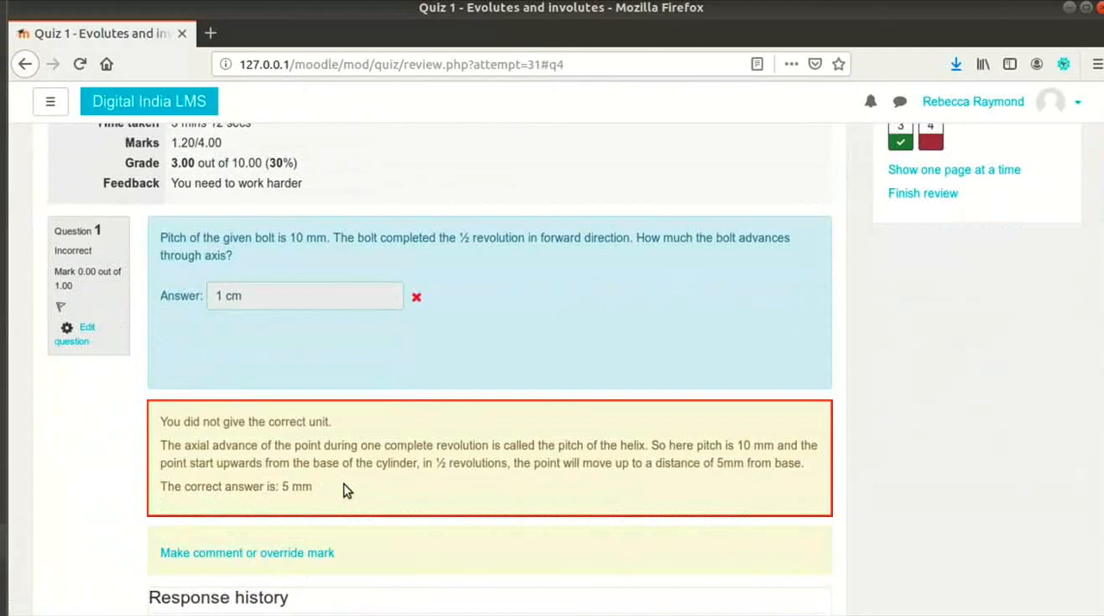
{"action": "scroll", "coordinate": [388, 451], "scroll_direction": "down", "scroll_amount": 5}
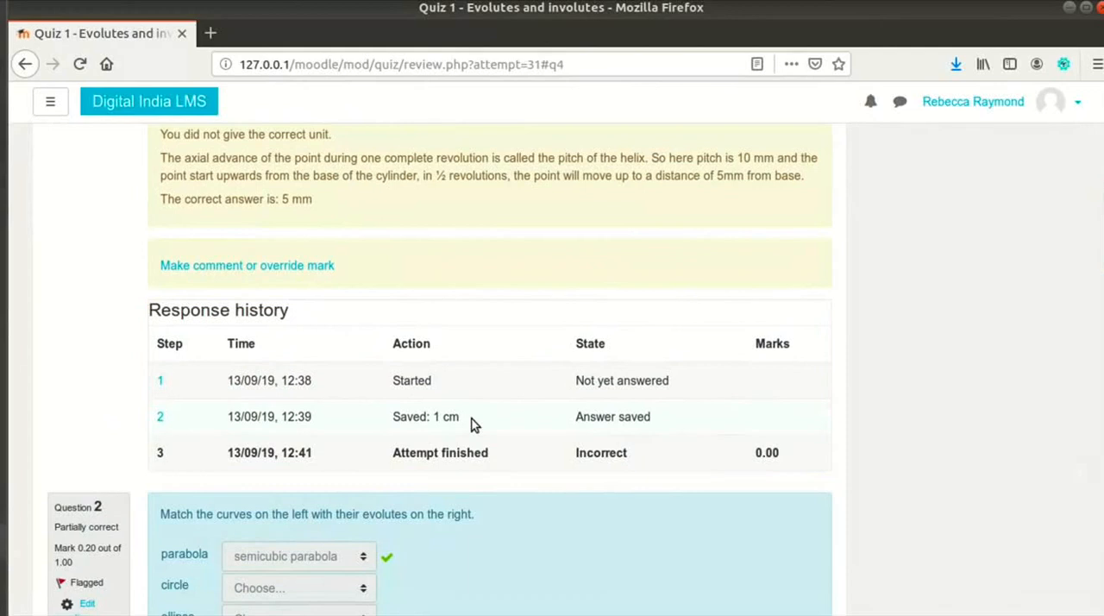
Step: Add a manual grading comment to question 4 giving the correct sequence ii, iv, i, iii, partial credit for the last 3 steps and a reminder to be careful
{"action": "scroll", "coordinate": [473, 422], "scroll_direction": "down", "scroll_amount": 15}
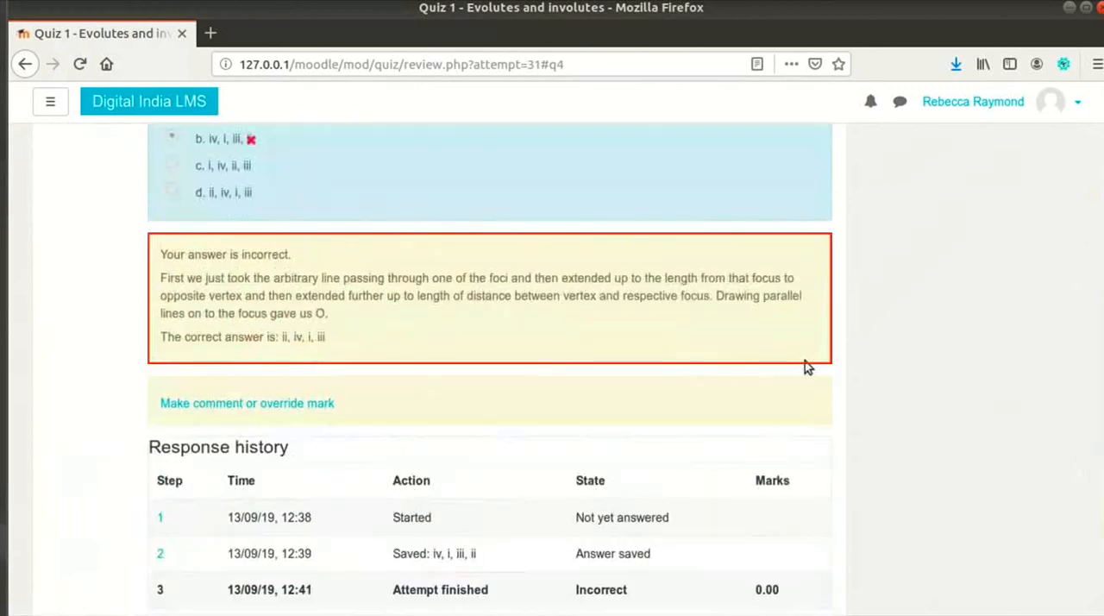
{"action": "left_click", "coordinate": [312, 405]}
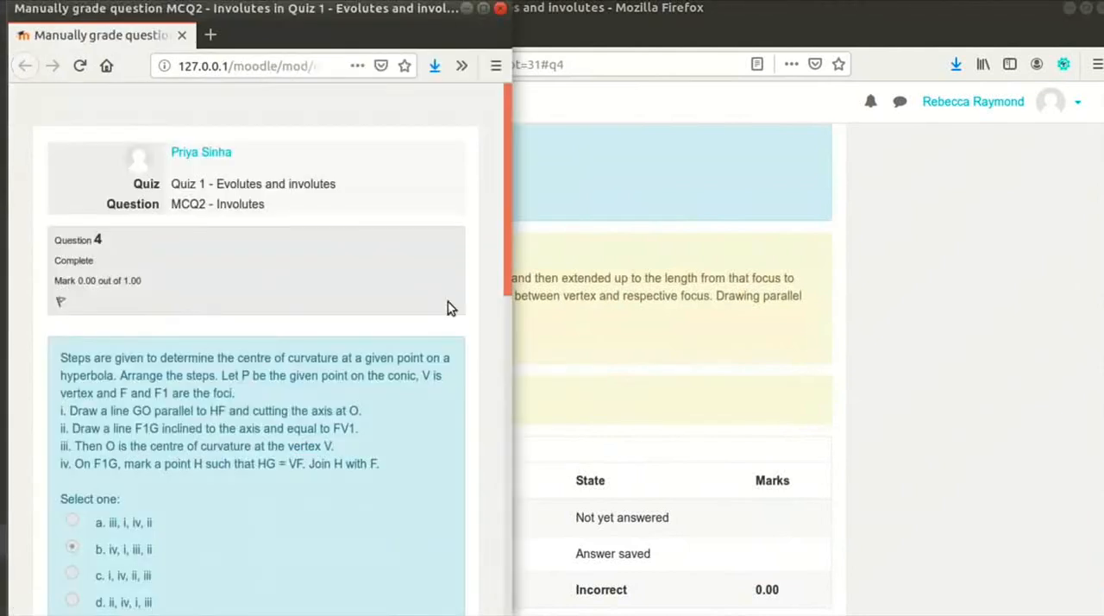
{"action": "scroll", "coordinate": [294, 403], "scroll_direction": "down", "scroll_amount": 1}
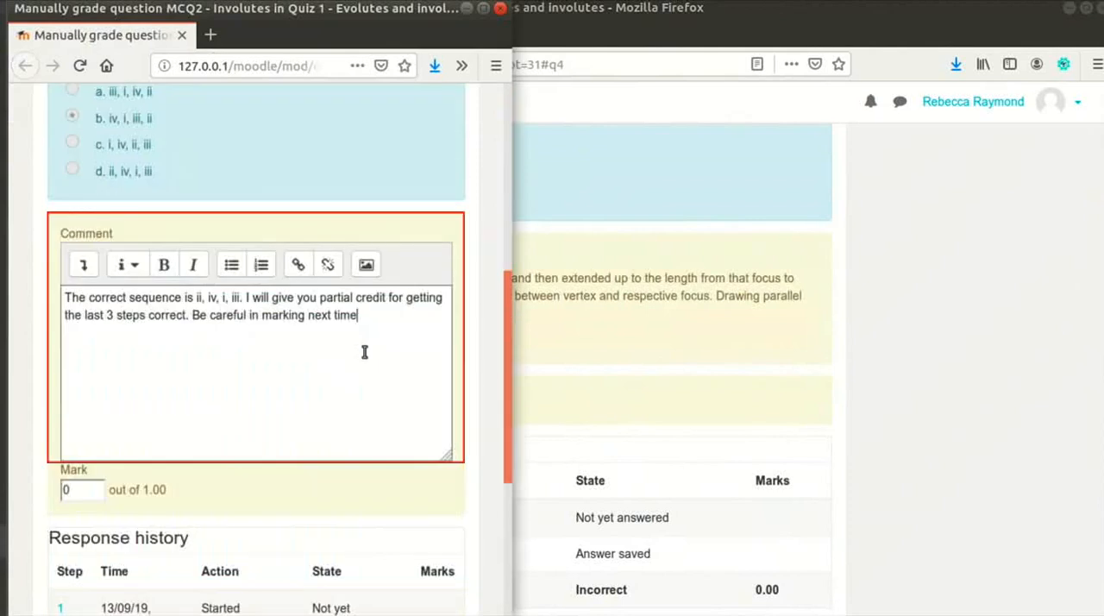
{"action": "scroll", "coordinate": [52, 455], "scroll_direction": "down", "scroll_amount": 1}
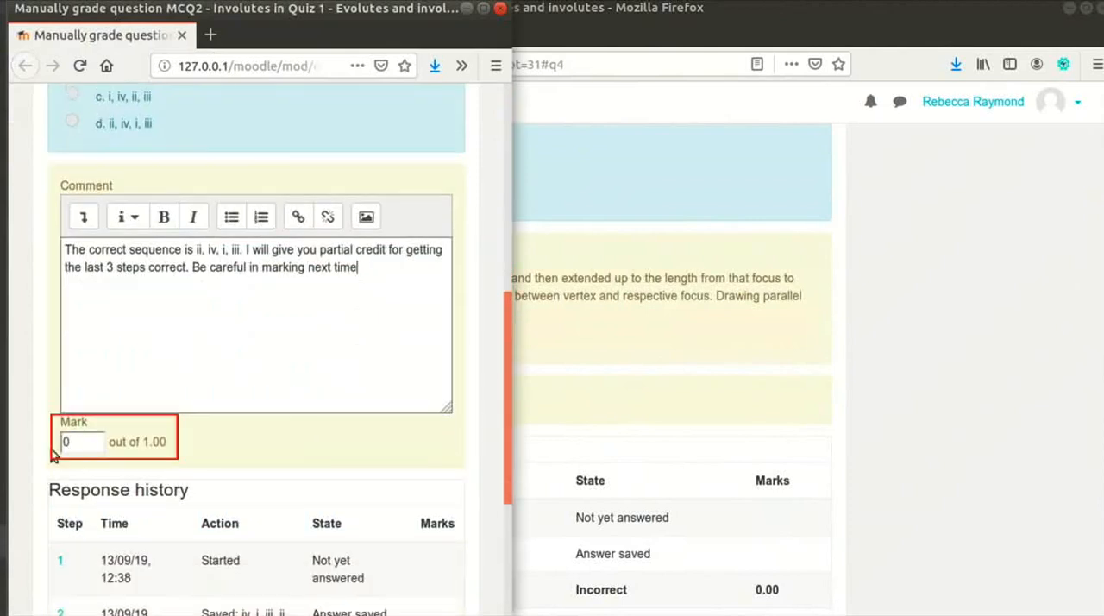
Step: Override the mark for question 4 with 0.75 out of 1.00 and save the manual grading
{"action": "left_click", "coordinate": [84, 443]}
{"action": "type", "text": "."}
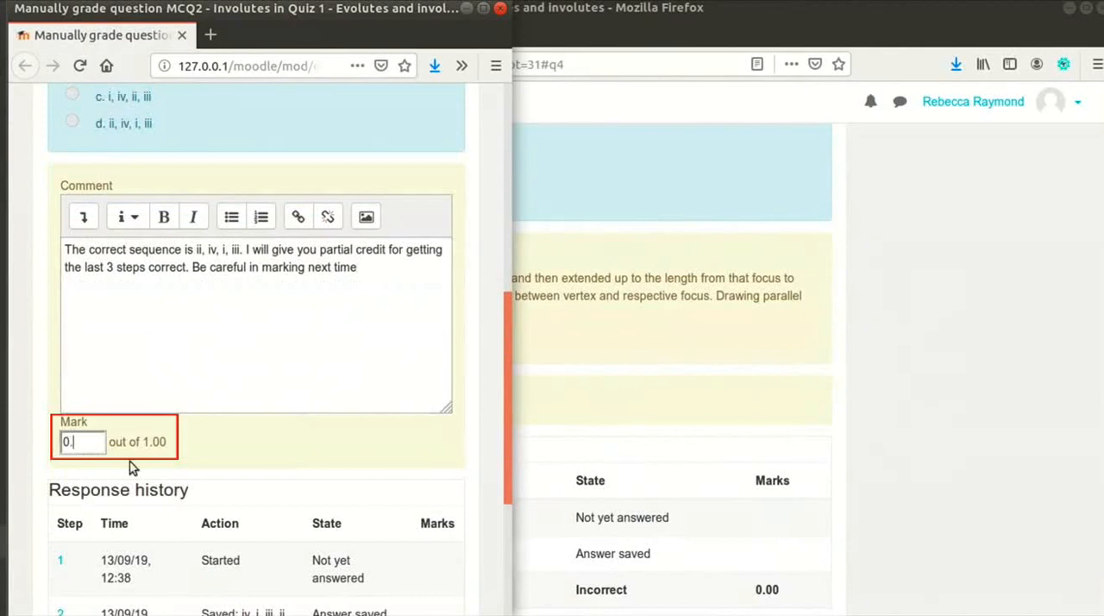
{"action": "type", "text": "75"}
{"action": "scroll", "coordinate": [131, 466], "scroll_direction": "down", "scroll_amount": 5}
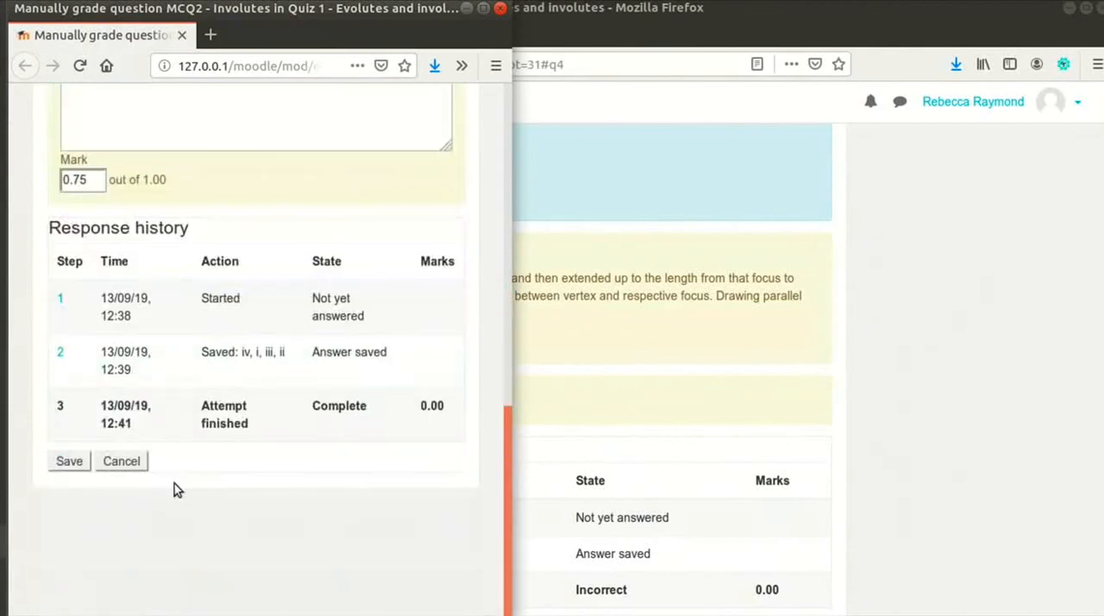
{"action": "left_click", "coordinate": [69, 461]}
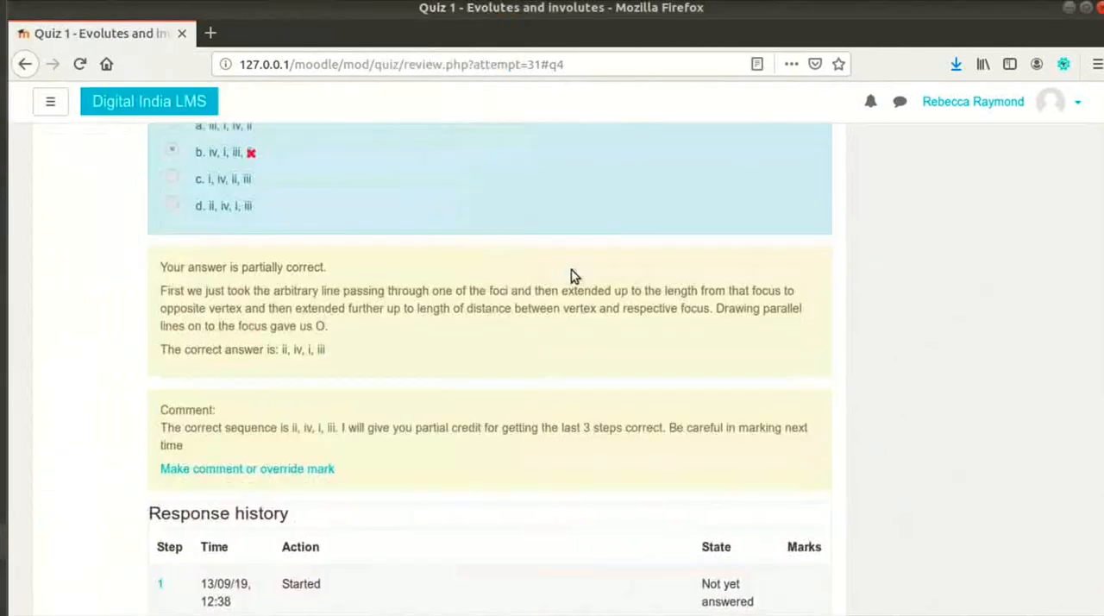
Step: Check question 4's comment and response history and the attempt's grade summary, and open question 1 for editing
{"action": "scroll", "coordinate": [574, 275], "scroll_direction": "down", "scroll_amount": 1}
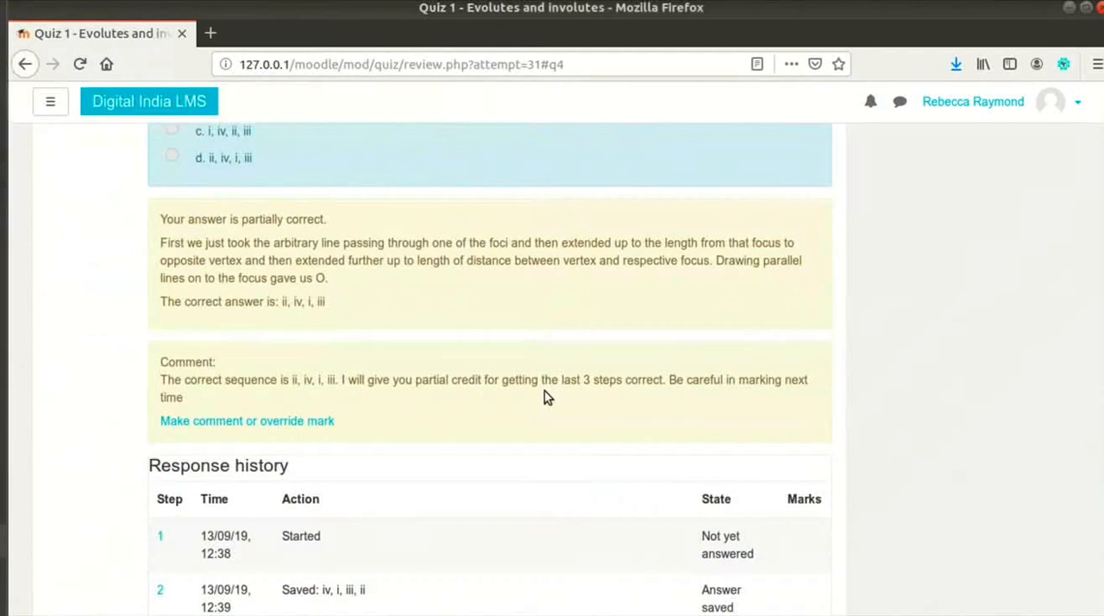
{"action": "scroll", "coordinate": [544, 391], "scroll_direction": "down", "scroll_amount": 4}
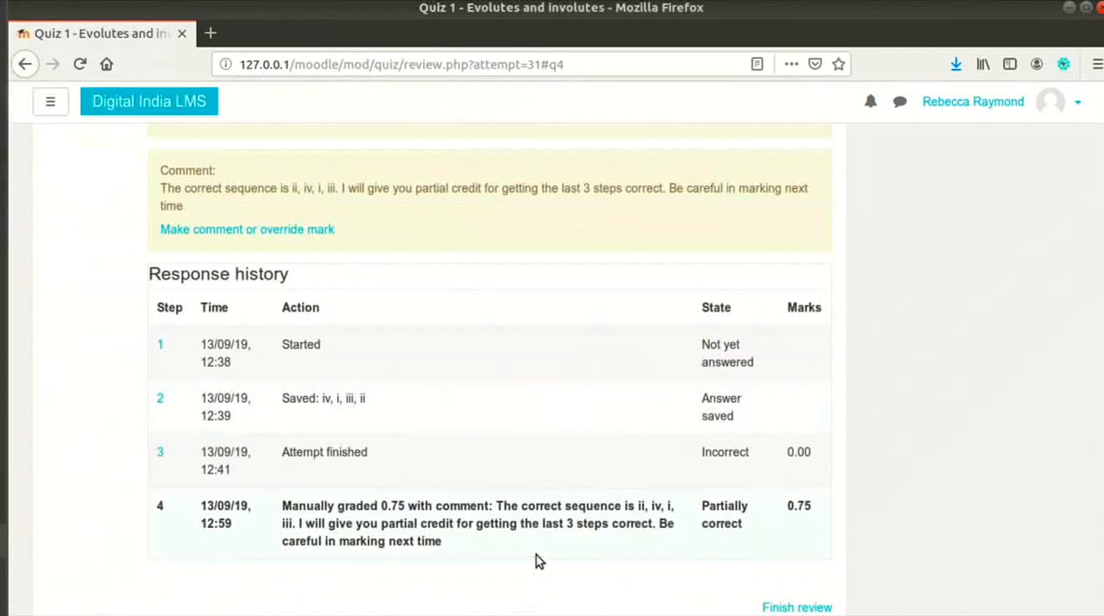
{"action": "scroll", "coordinate": [551, 535], "scroll_direction": "up", "scroll_amount": 15}
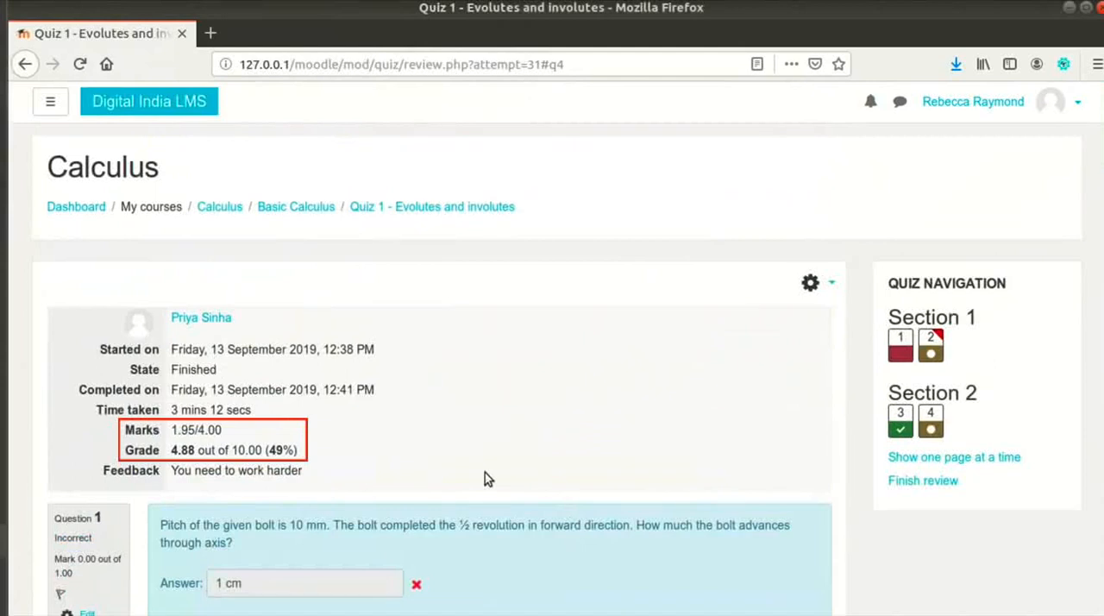
{"action": "scroll", "coordinate": [484, 479], "scroll_direction": "down", "scroll_amount": 2}
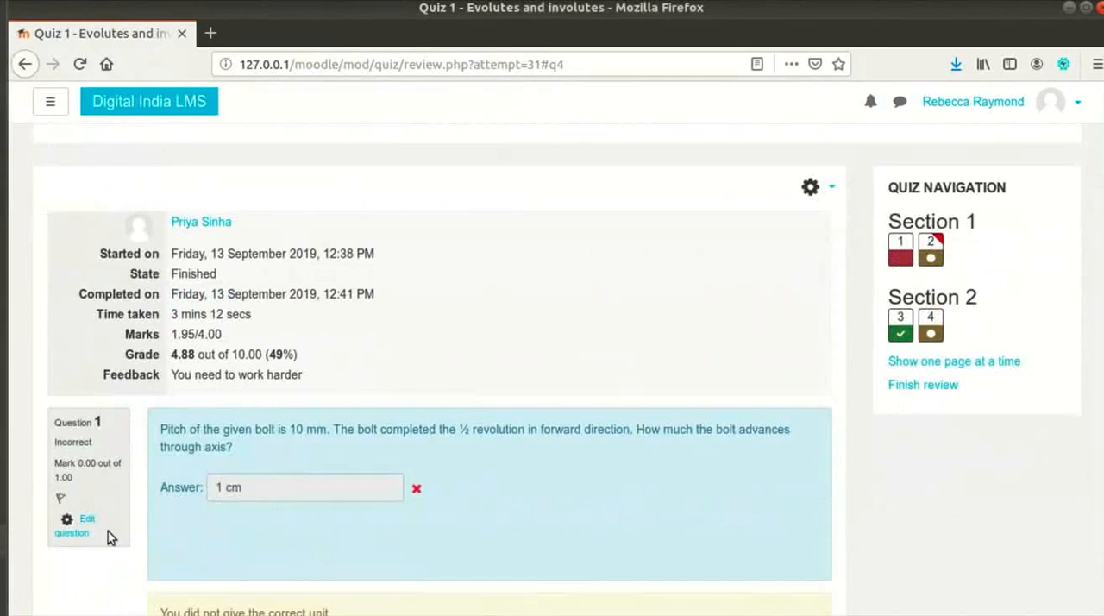
{"action": "left_click", "coordinate": [84, 525]}
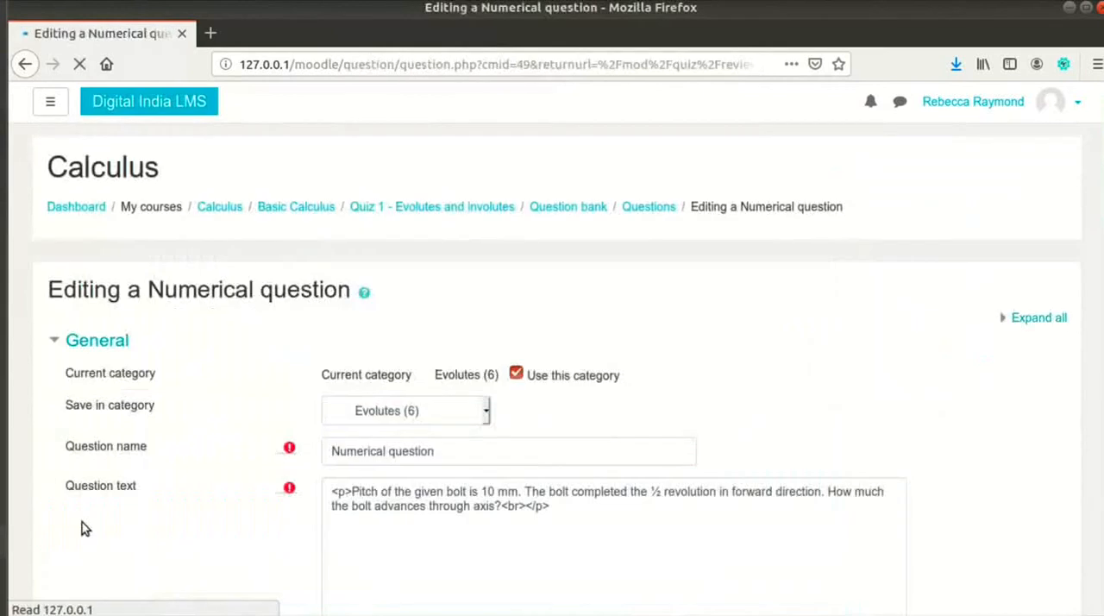
Step: In the numerical question's answers, set Answer 2 to 5 with a grade of None
{"action": "scroll", "coordinate": [530, 473], "scroll_direction": "down", "scroll_amount": 5}
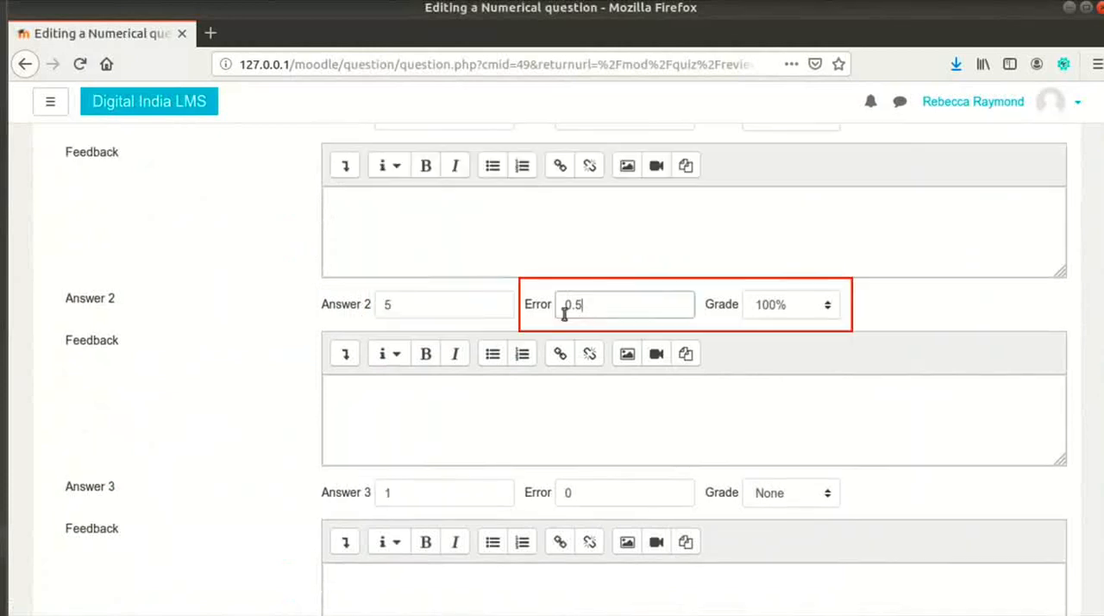
{"action": "left_click", "coordinate": [788, 306]}
{"action": "left_click", "coordinate": [764, 328]}
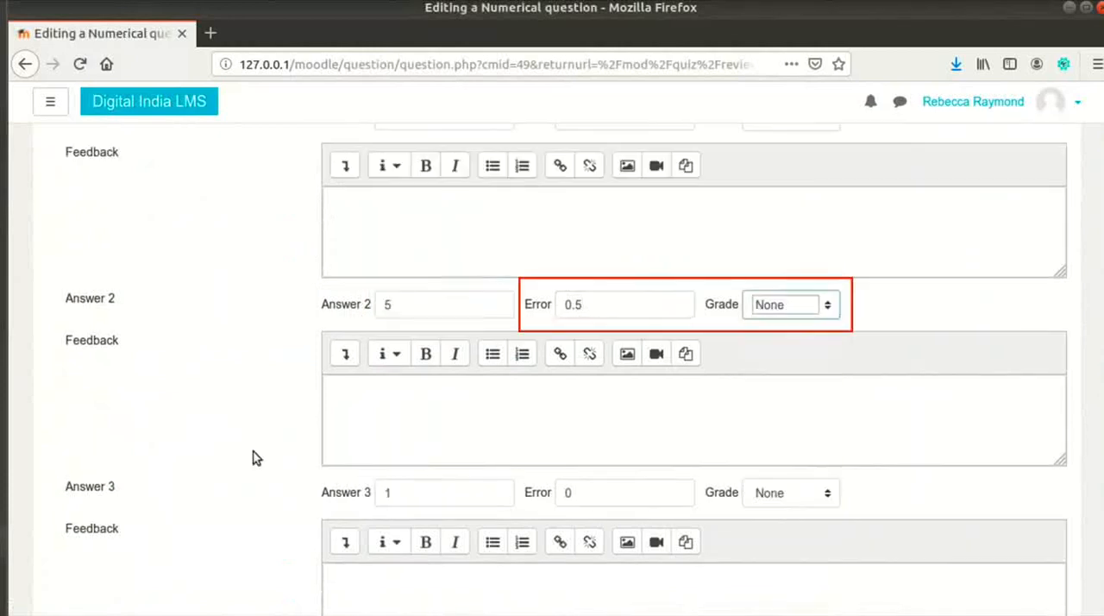
Step: Set Answer 3 to 1 with an error of 0.5 and a grade of 100%, and save the question
{"action": "scroll", "coordinate": [251, 449], "scroll_direction": "down", "scroll_amount": 2}
{"action": "left_click", "coordinate": [659, 403]}
{"action": "type", "text": ".5"}
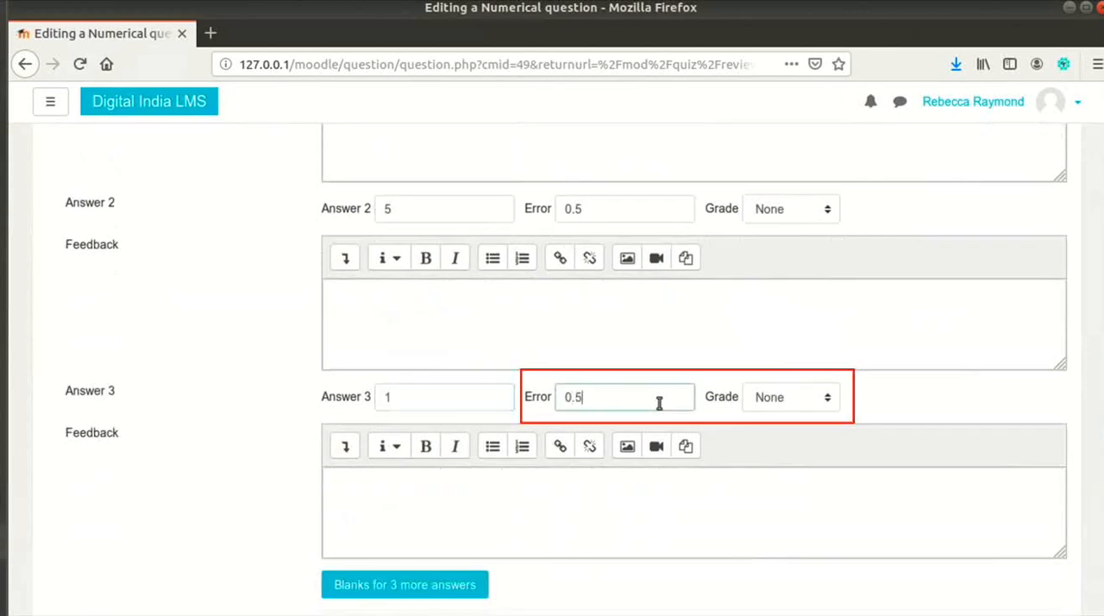
{"action": "left_click", "coordinate": [791, 397]}
{"action": "left_click", "coordinate": [804, 108]}
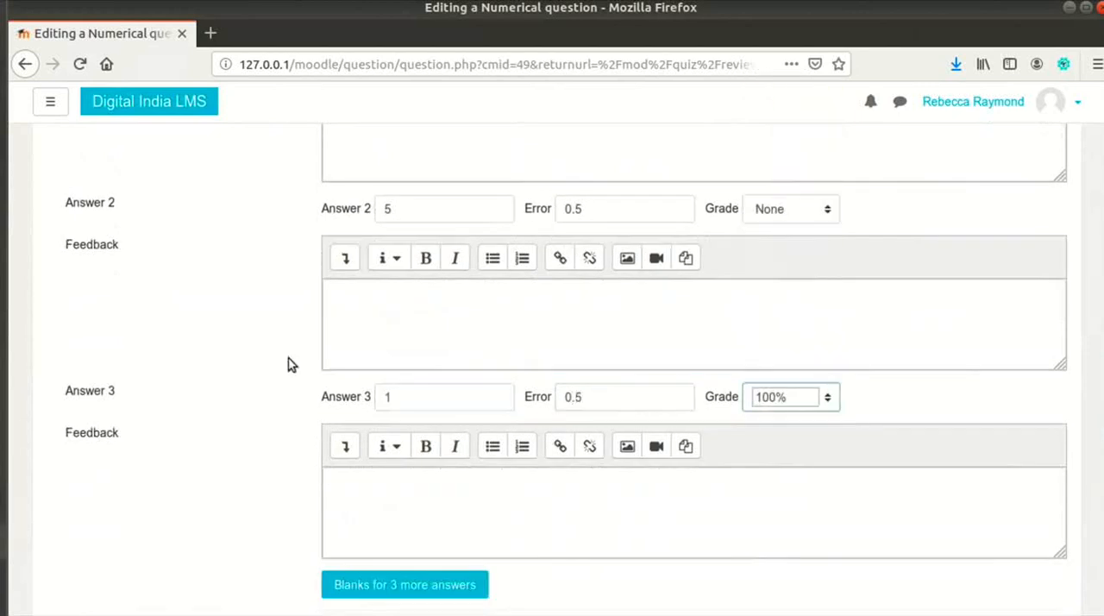
{"action": "scroll", "coordinate": [289, 363], "scroll_direction": "down", "scroll_amount": 5}
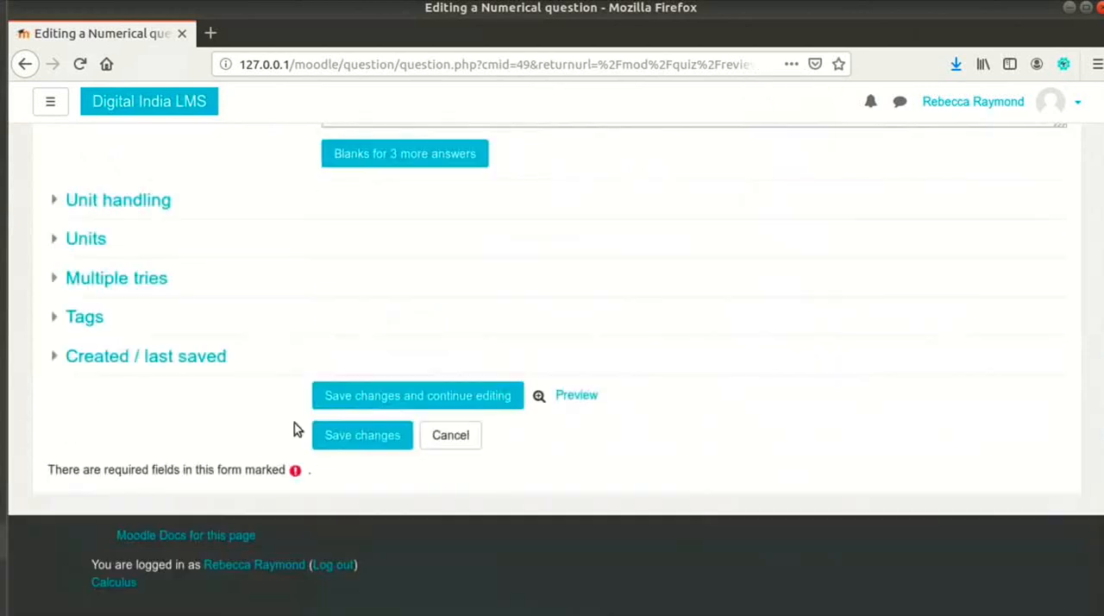
{"action": "left_click", "coordinate": [341, 439]}
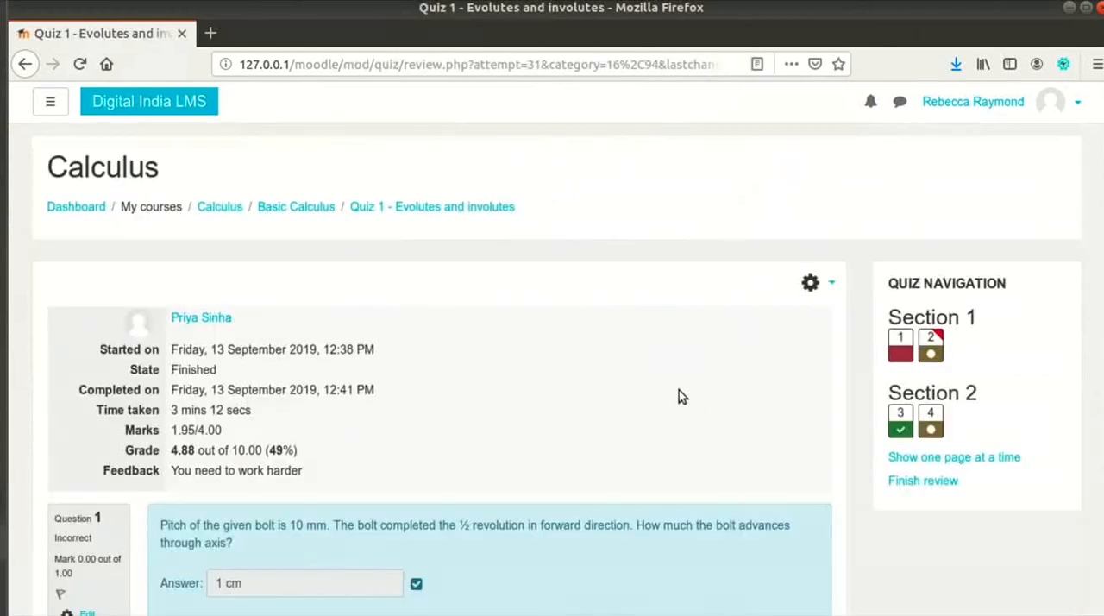
Step: Finish the attempt review and open the list of attempts for Quiz 1 - Evolutes and involutes
{"action": "scroll", "coordinate": [687, 391], "scroll_direction": "down", "scroll_amount": 1}
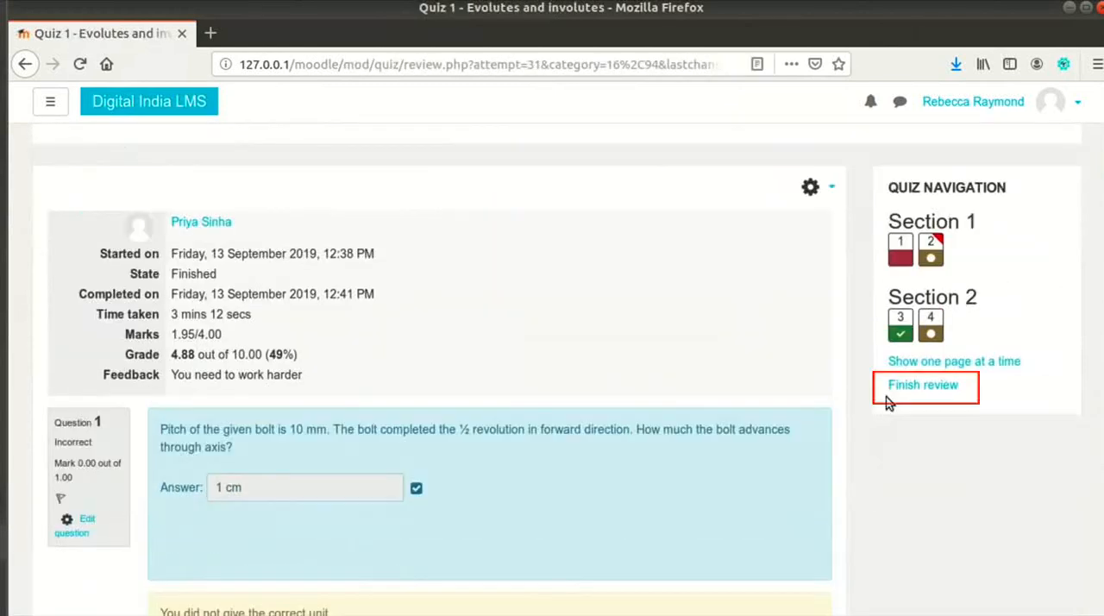
{"action": "left_click", "coordinate": [902, 388]}
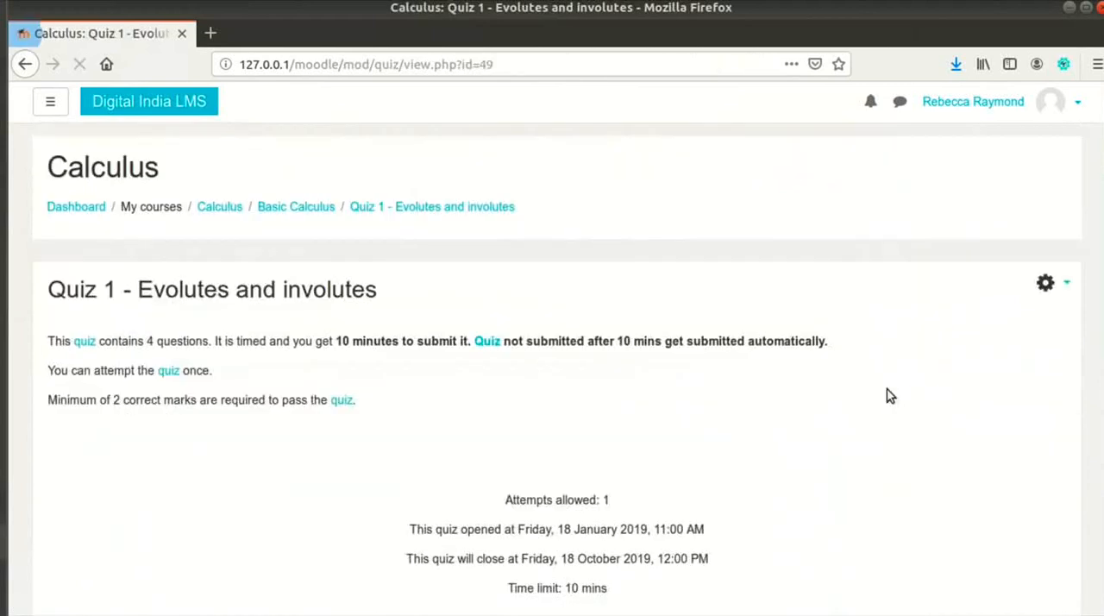
{"action": "scroll", "coordinate": [579, 494], "scroll_direction": "down", "scroll_amount": 2}
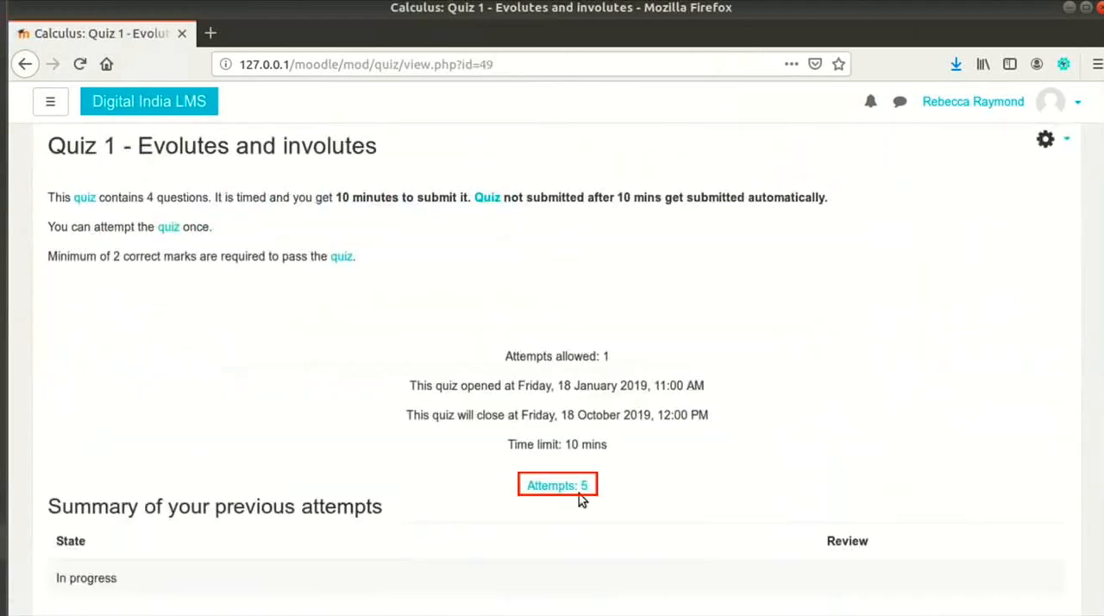
{"action": "left_click", "coordinate": [578, 492]}
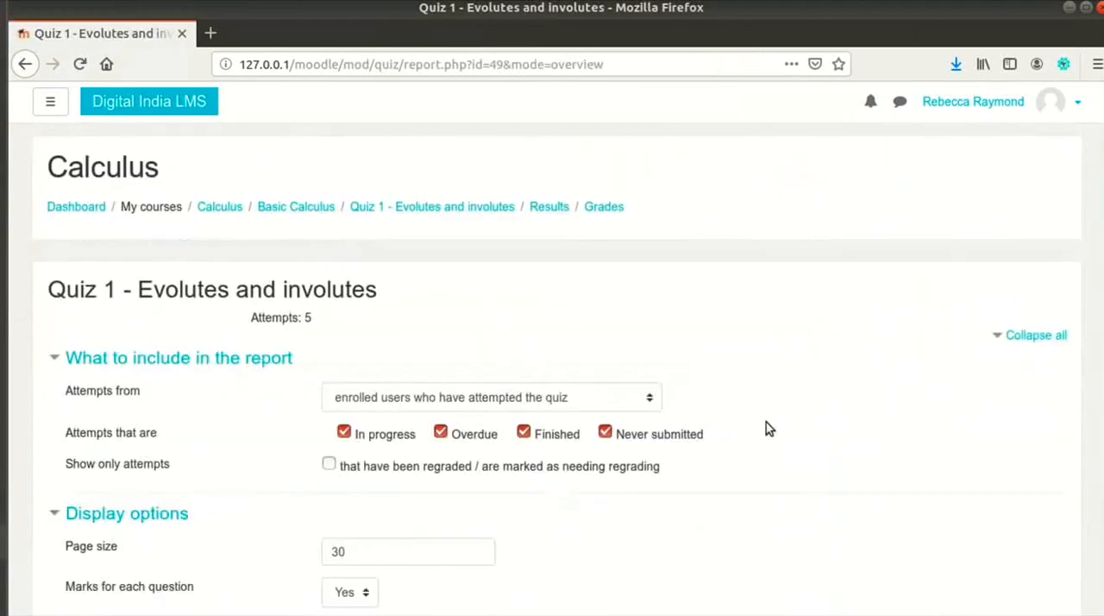
Step: Regrade all attempts of the quiz and return to the grades report
{"action": "scroll", "coordinate": [765, 422], "scroll_direction": "down", "scroll_amount": 2}
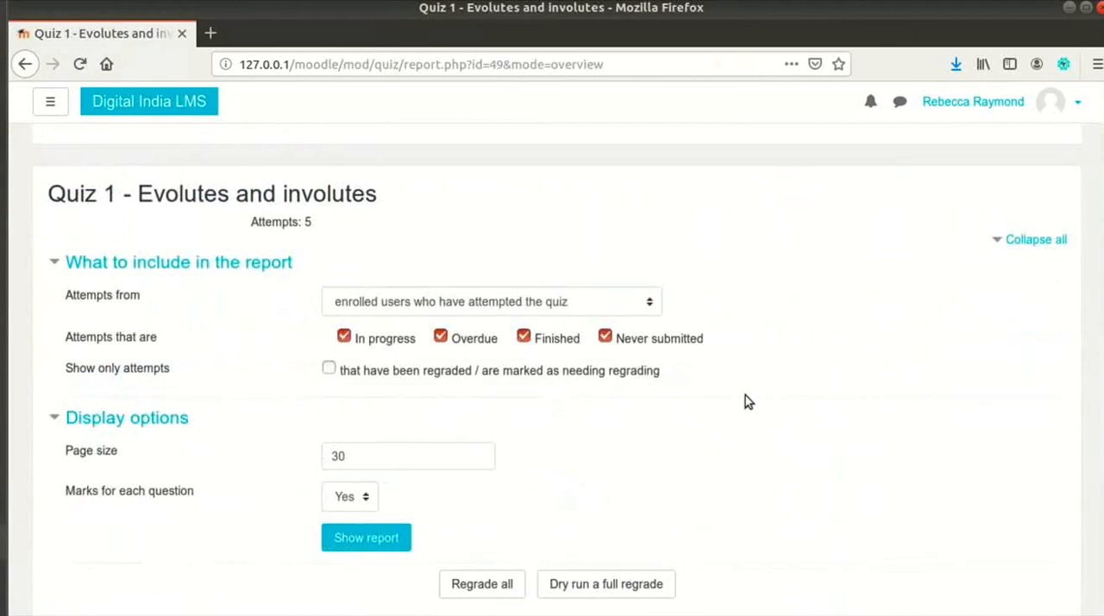
{"action": "scroll", "coordinate": [747, 401], "scroll_direction": "down", "scroll_amount": 5}
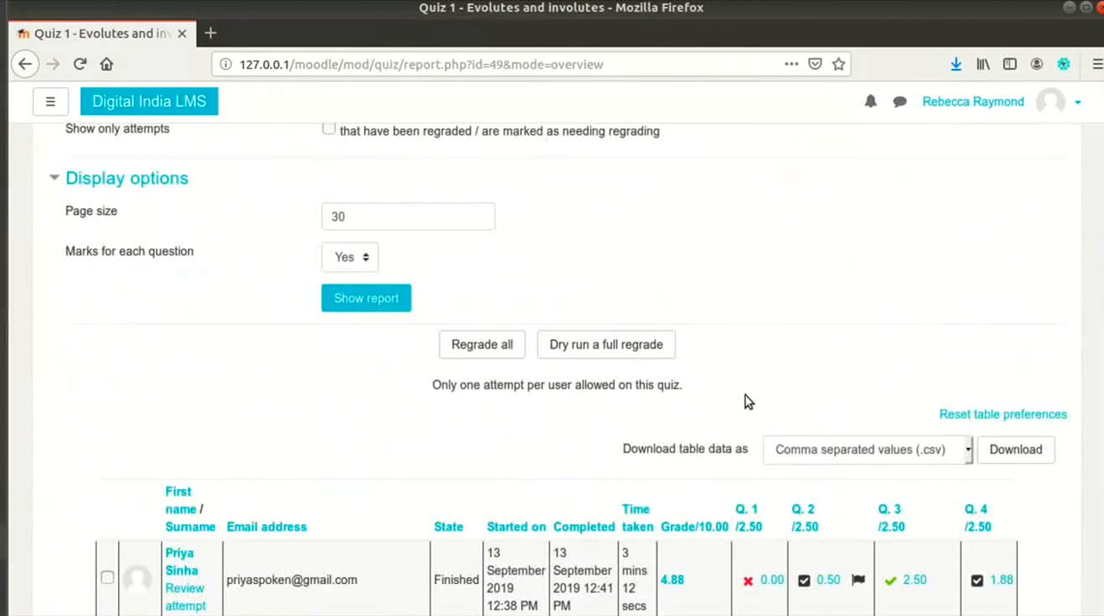
{"action": "left_click", "coordinate": [485, 359]}
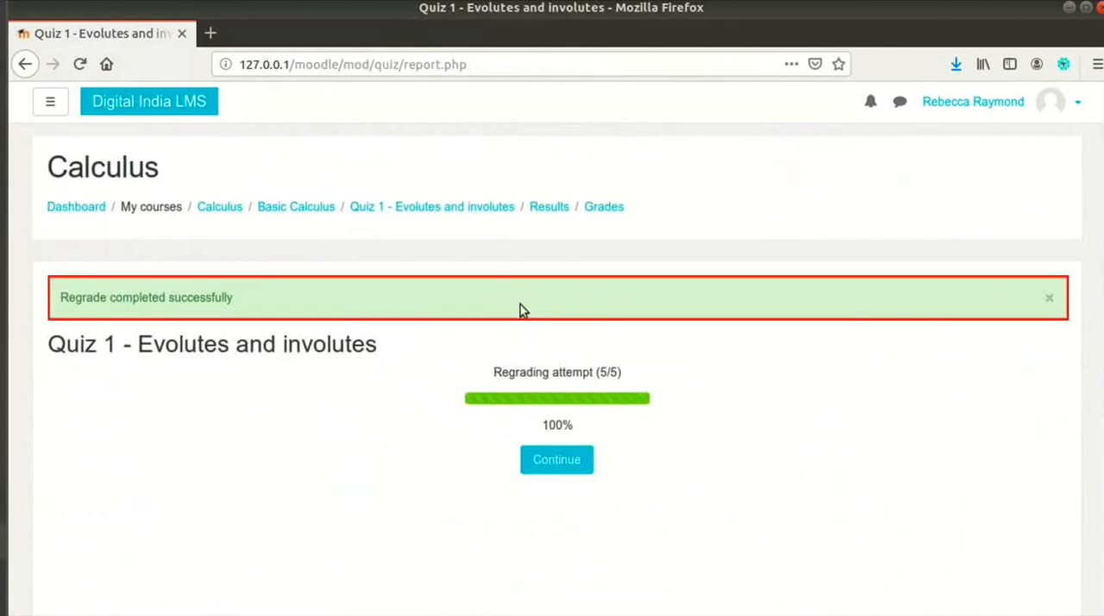
{"action": "left_click", "coordinate": [560, 462]}
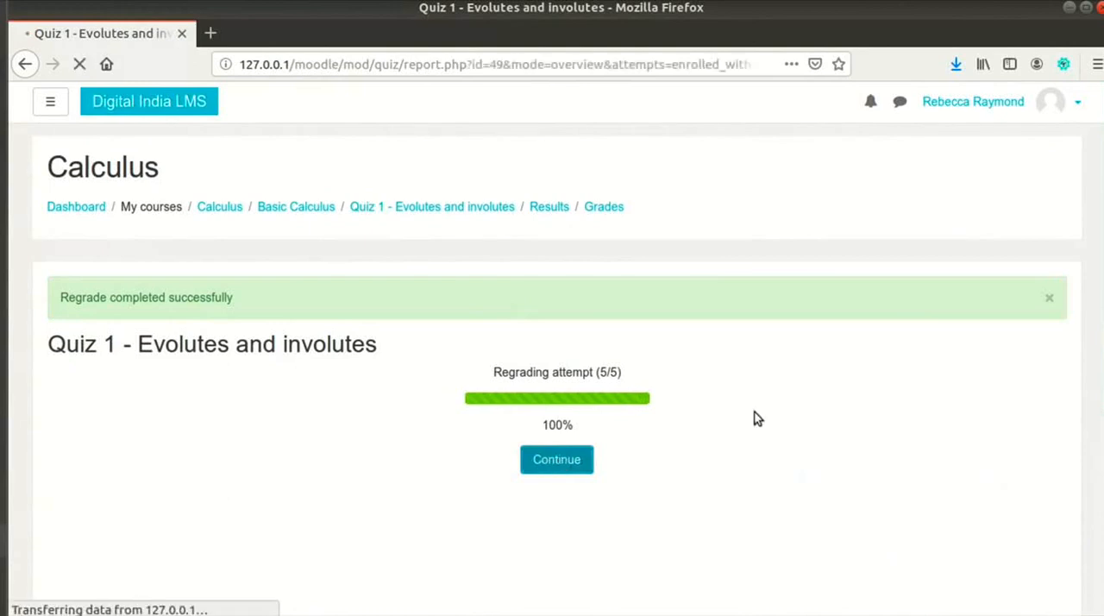
Step: Examine the regraded marks and overall averages in the attempts table, selecting and deselecting the last student's attempt
{"action": "scroll", "coordinate": [874, 357], "scroll_direction": "down", "scroll_amount": 5}
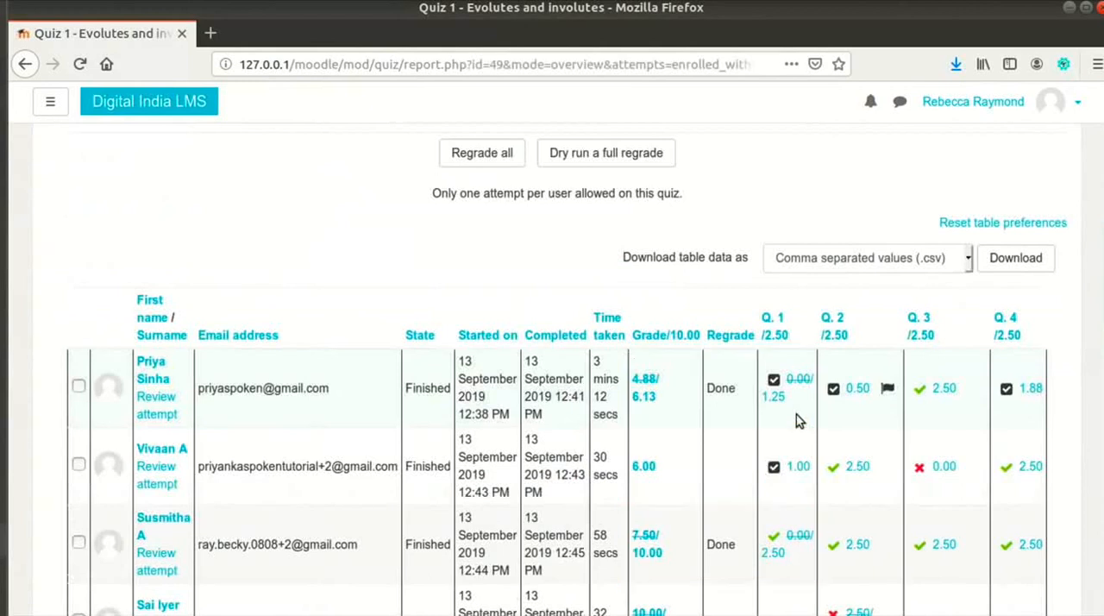
{"action": "scroll", "coordinate": [796, 415], "scroll_direction": "down", "scroll_amount": 5}
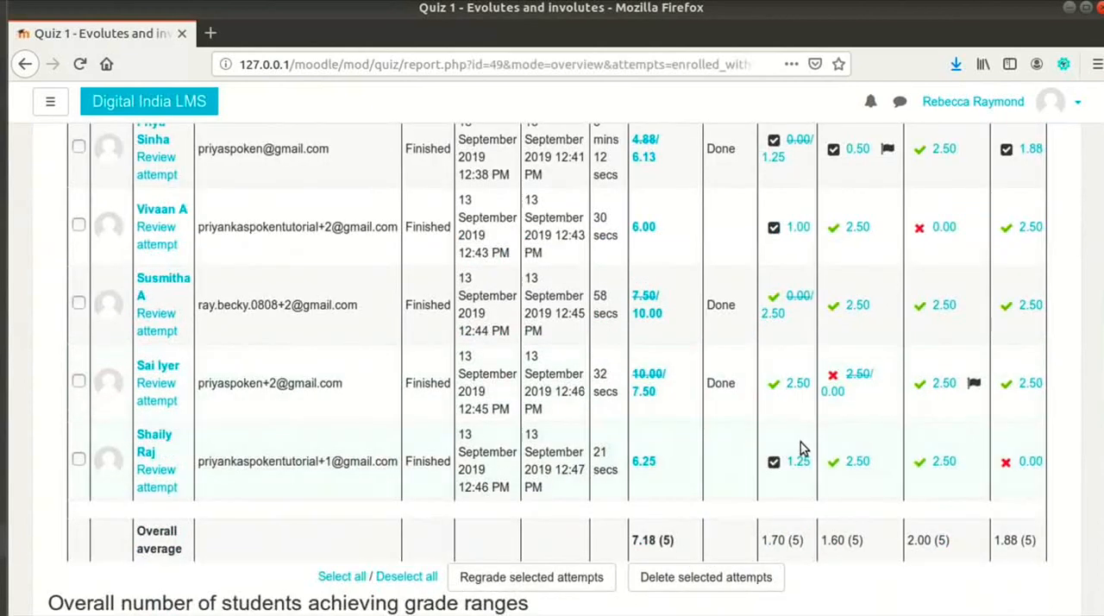
{"action": "scroll", "coordinate": [800, 442], "scroll_direction": "down", "scroll_amount": 4}
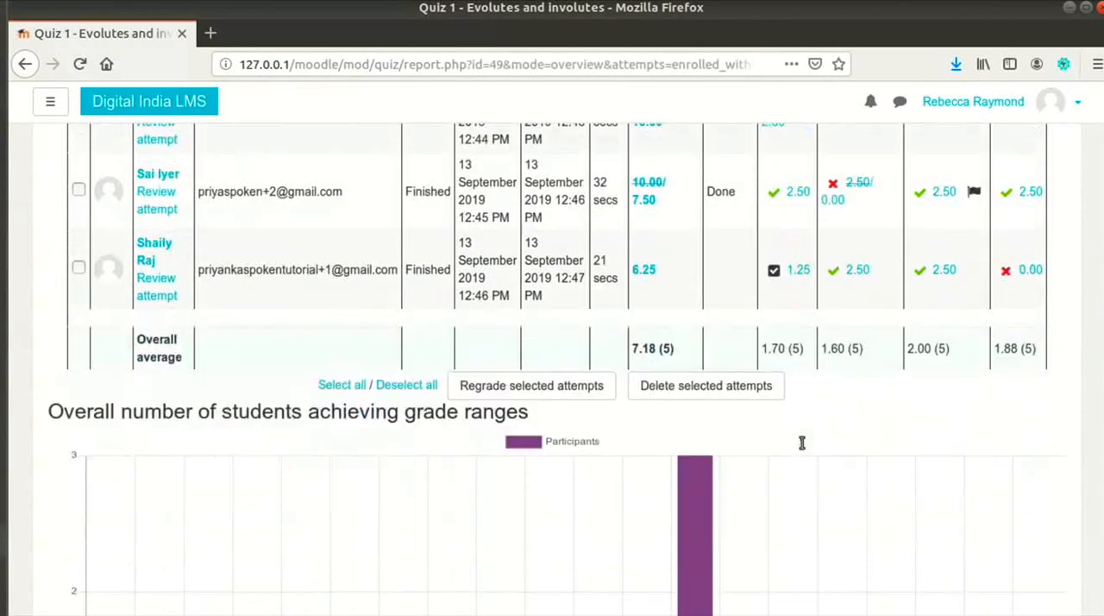
{"action": "left_click", "coordinate": [78, 269]}
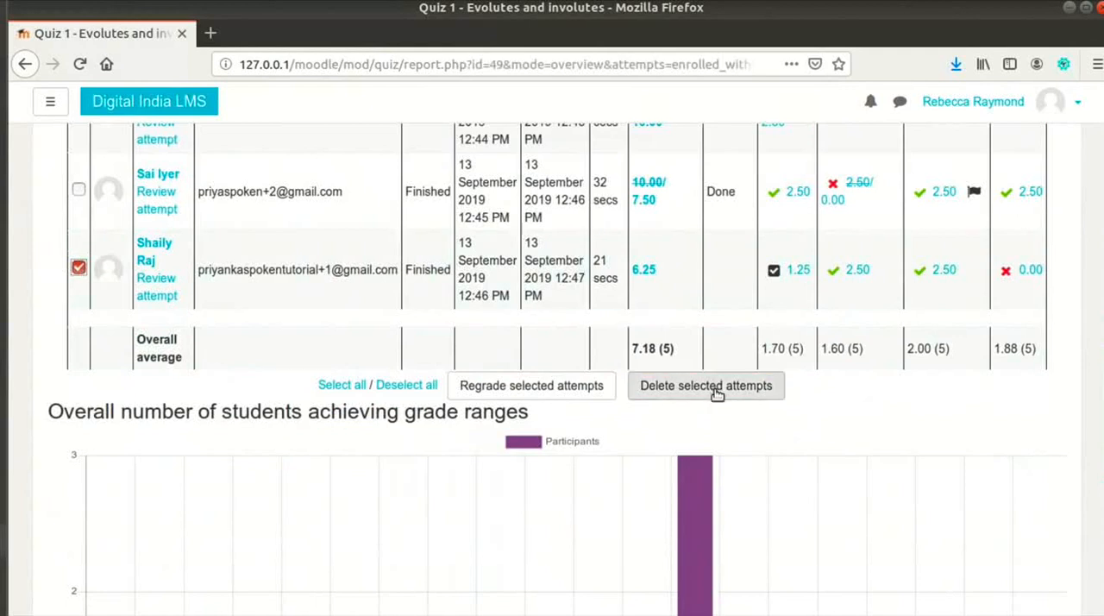
{"action": "left_click", "coordinate": [77, 269]}
Step: Go back to the report settings and examine the choices for whose attempts are included
{"action": "scroll", "coordinate": [1064, 371], "scroll_direction": "up", "scroll_amount": 6}
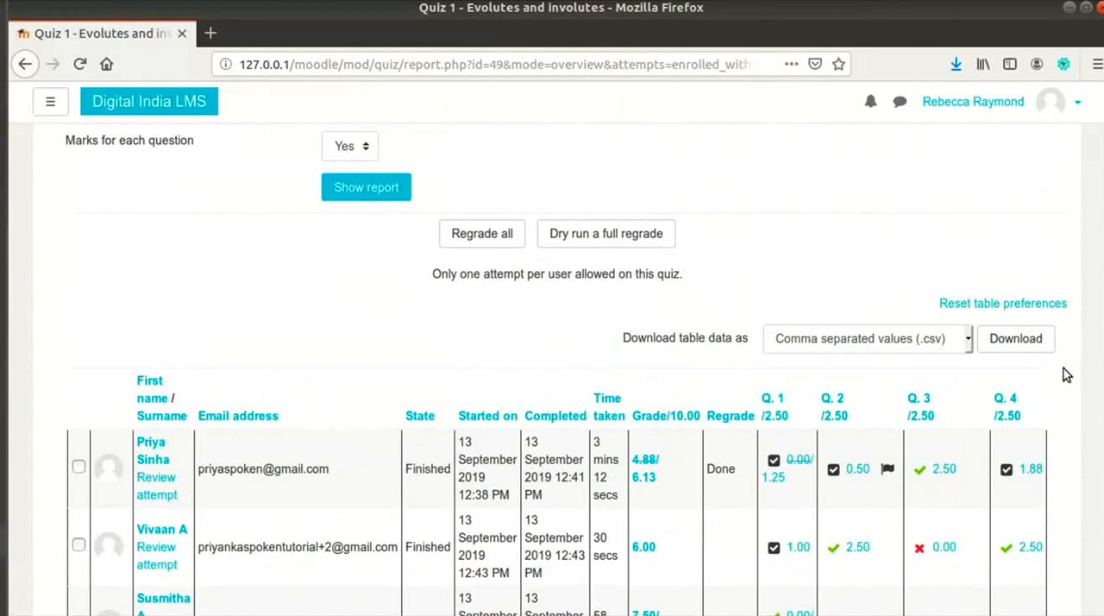
{"action": "scroll", "coordinate": [1062, 373], "scroll_direction": "up", "scroll_amount": 7}
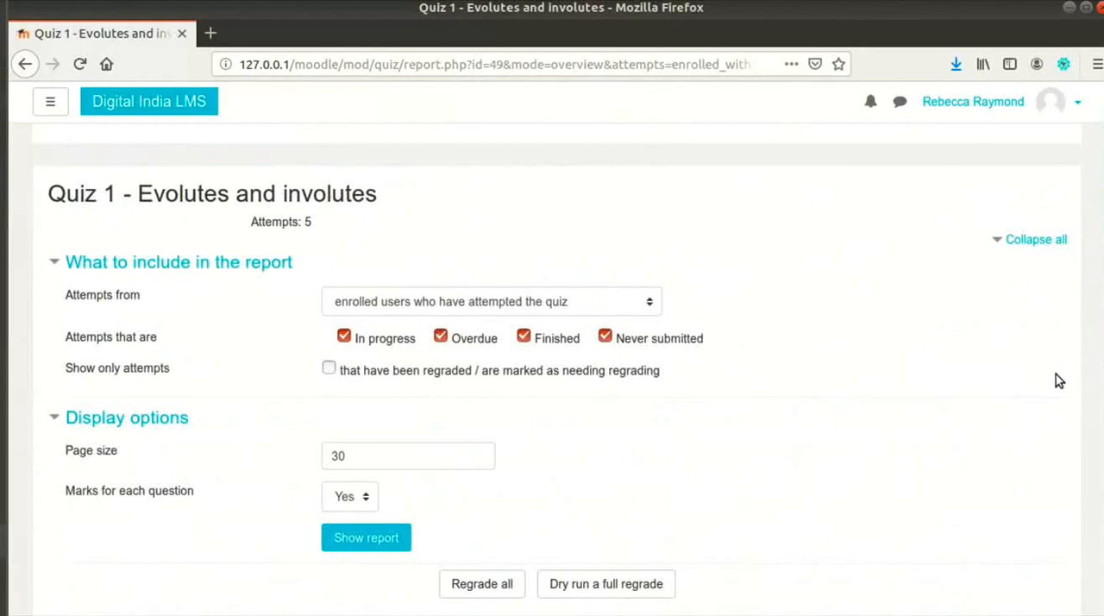
{"action": "left_click", "coordinate": [650, 303]}
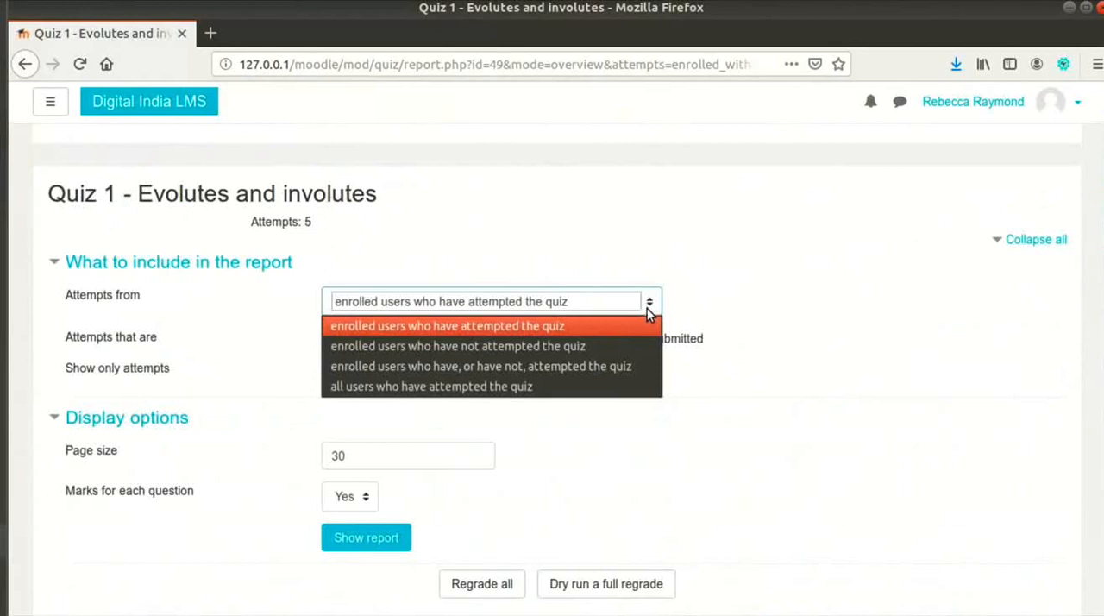
{"action": "left_click", "coordinate": [649, 303]}
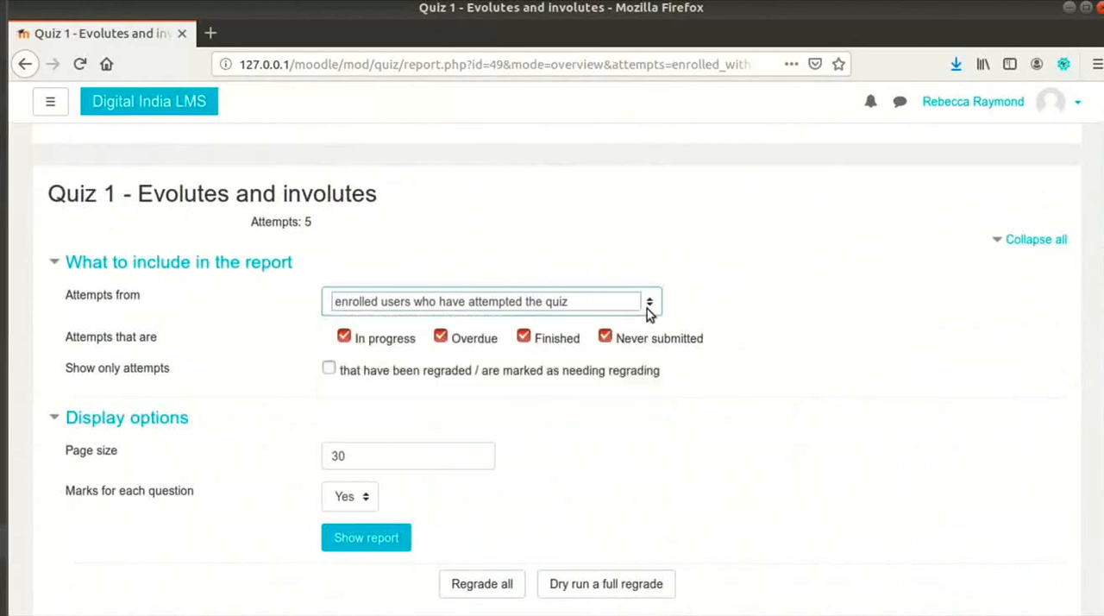
Step: Limit the report to Finished attempts by excluding In progress, Overdue and Never submitted, and show the report
{"action": "scroll", "coordinate": [371, 290], "scroll_direction": "down", "scroll_amount": 2}
{"action": "left_click", "coordinate": [386, 247]}
{"action": "left_click", "coordinate": [441, 241]}
{"action": "left_click", "coordinate": [606, 242]}
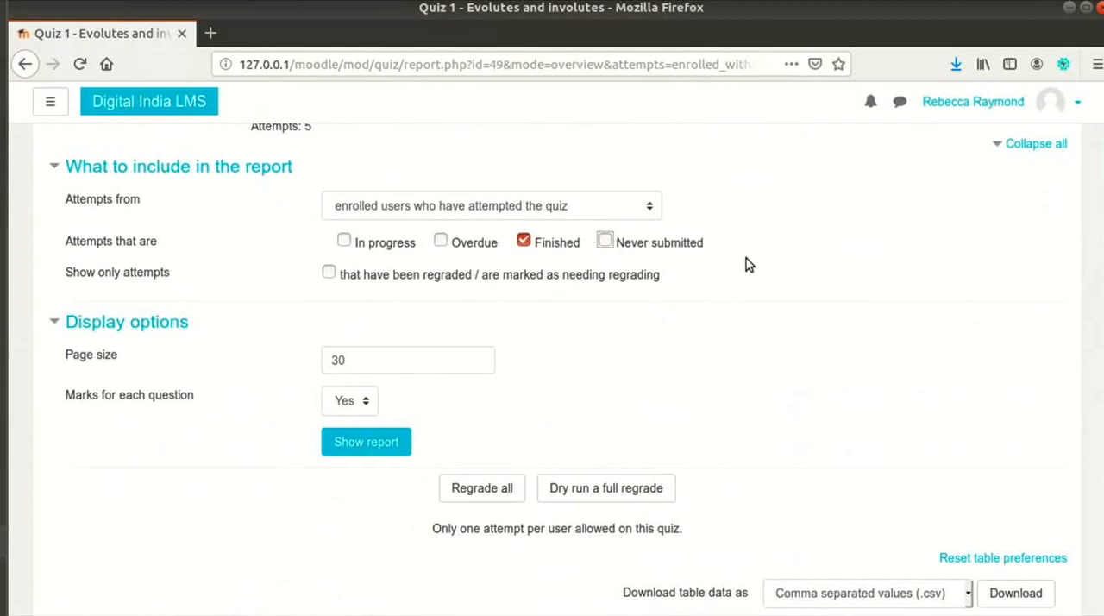
{"action": "scroll", "coordinate": [733, 281], "scroll_direction": "up", "scroll_amount": 1}
{"action": "left_click", "coordinate": [382, 490]}
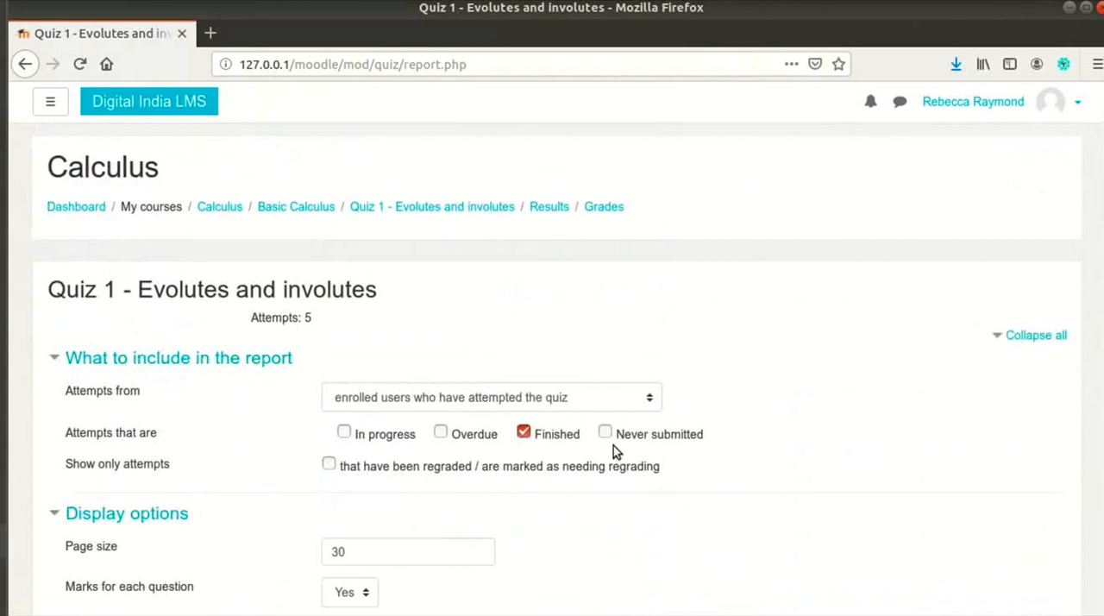
Step: Download the report's table data in OpenDocument (.ods) format and save the file
{"action": "scroll", "coordinate": [653, 426], "scroll_direction": "down", "scroll_amount": 7}
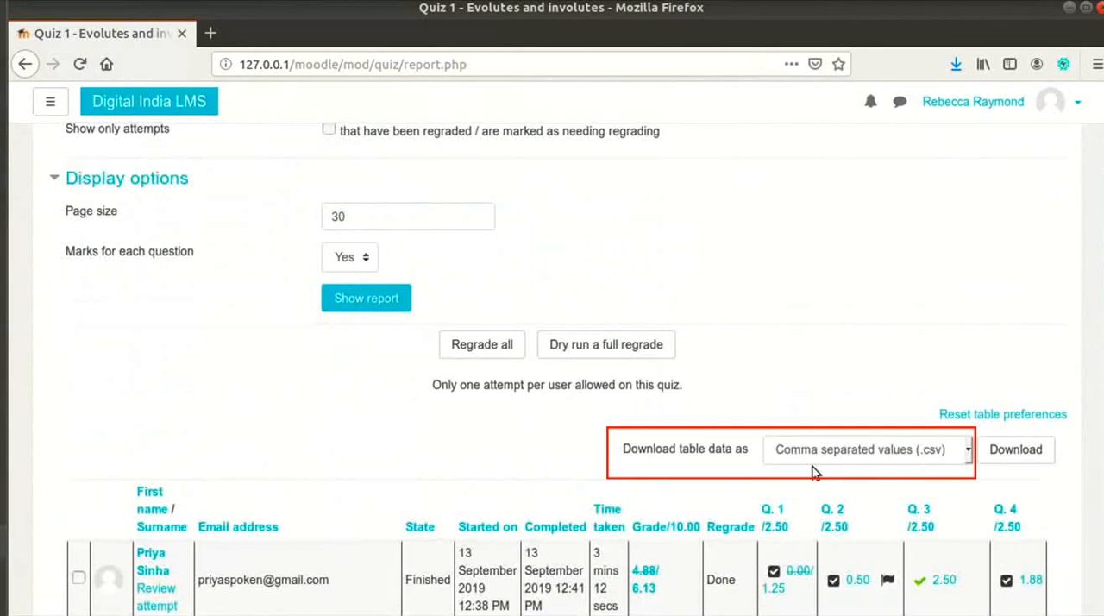
{"action": "left_click", "coordinate": [813, 466]}
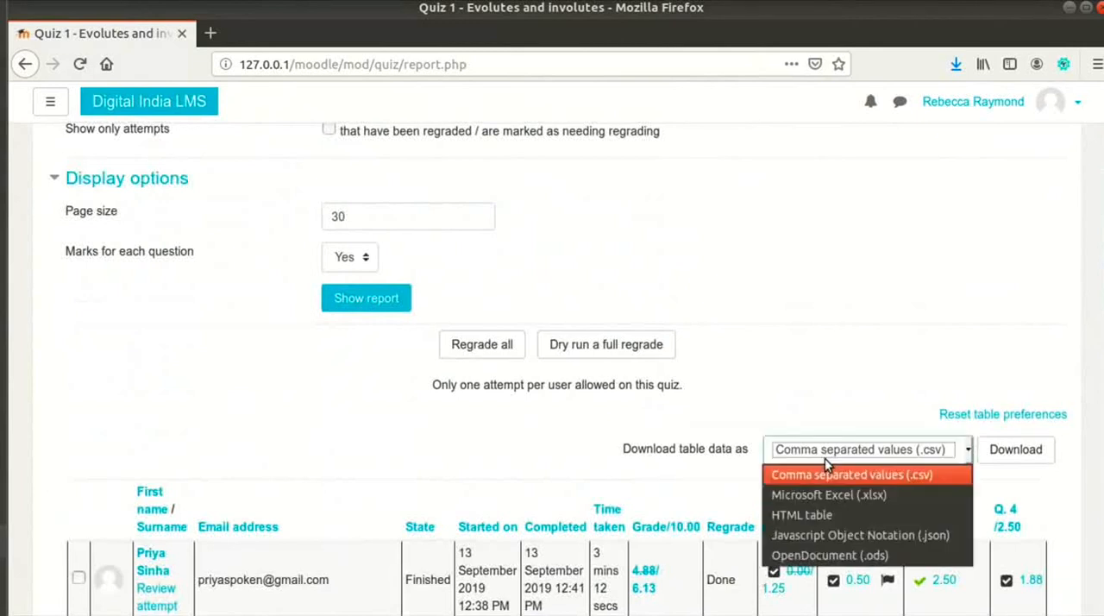
{"action": "left_click", "coordinate": [823, 554]}
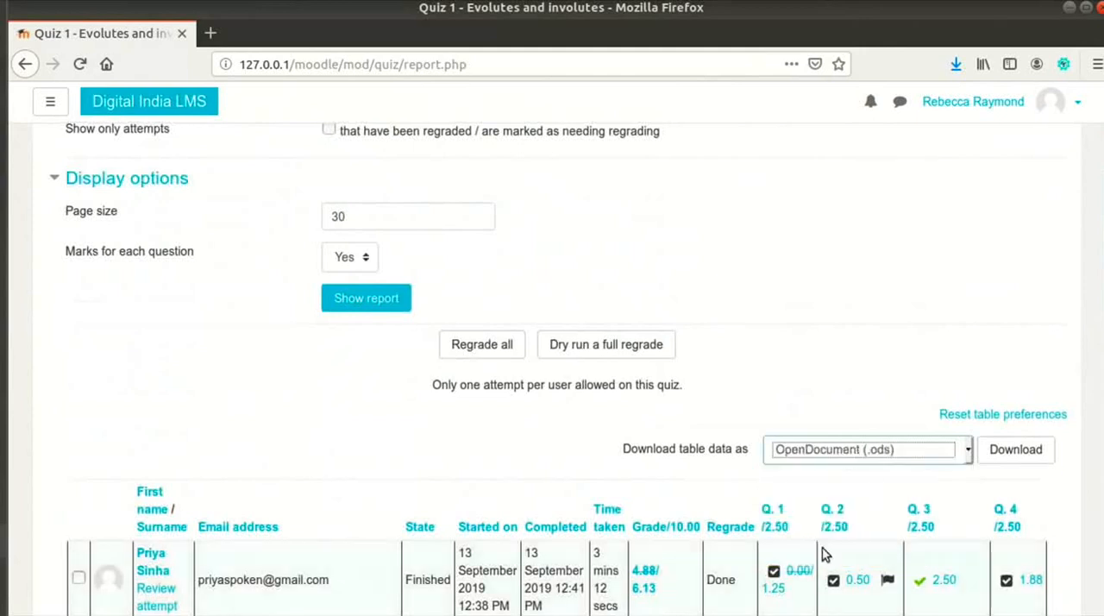
{"action": "left_click", "coordinate": [1025, 459]}
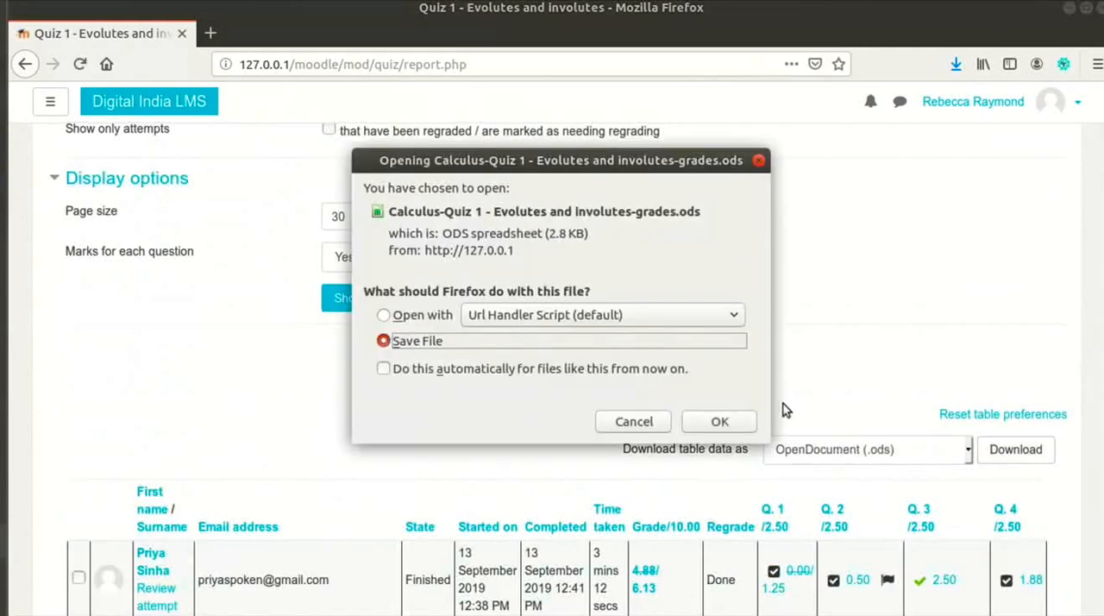
{"action": "left_click", "coordinate": [714, 421]}
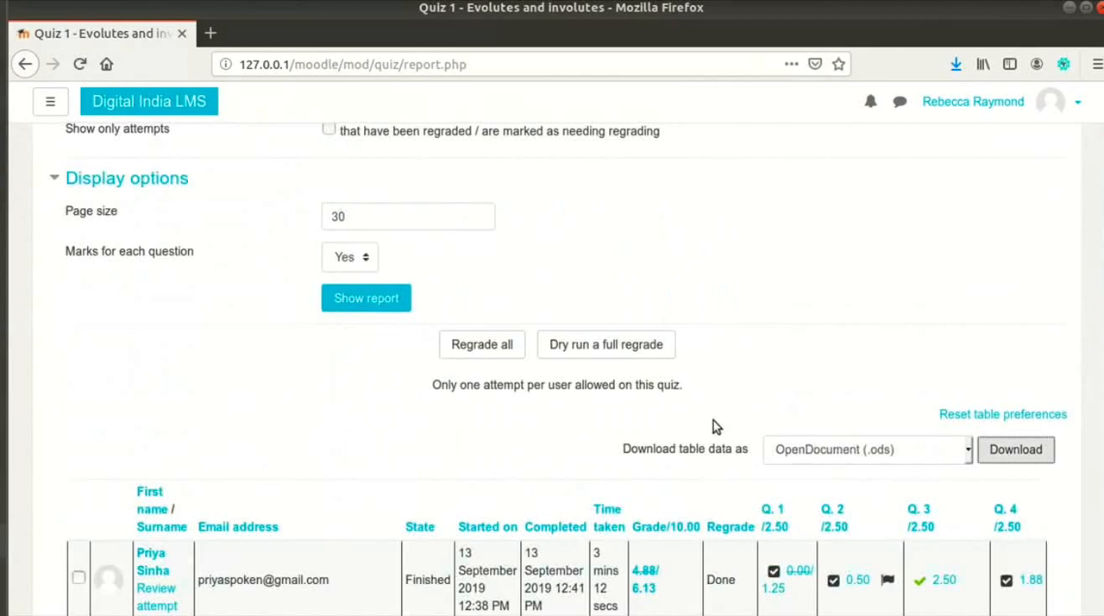